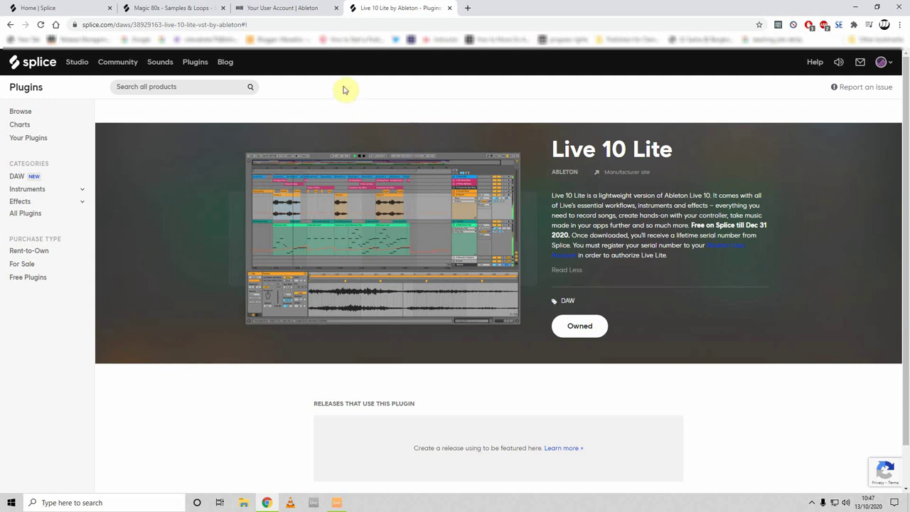
pyautogui.click(275, 10)
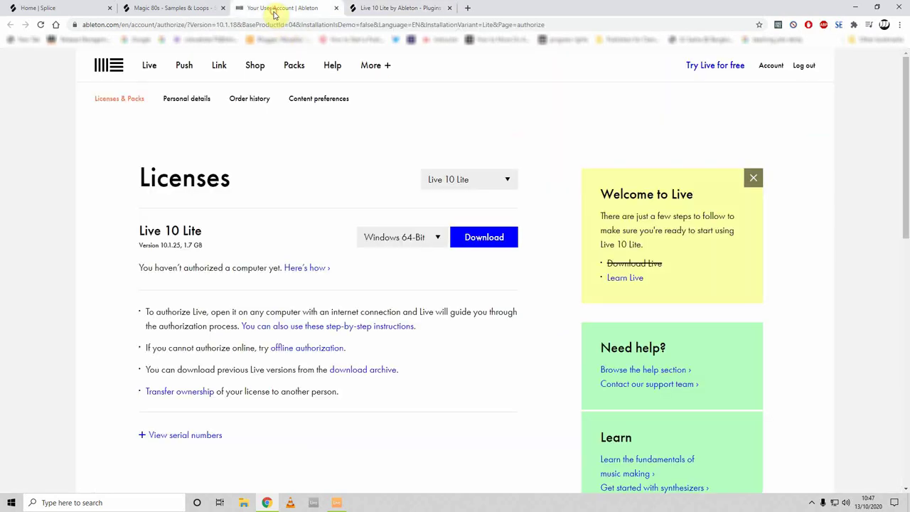
pyautogui.click(396, 8)
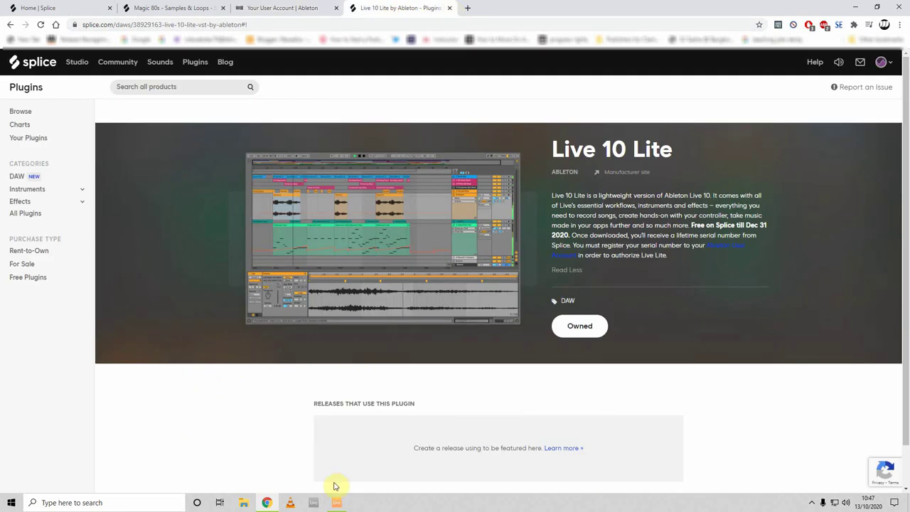
# - Bring Ableton Live to the front and browse the built-in audio effects, collapsing Reverb
pyautogui.click(333, 503)
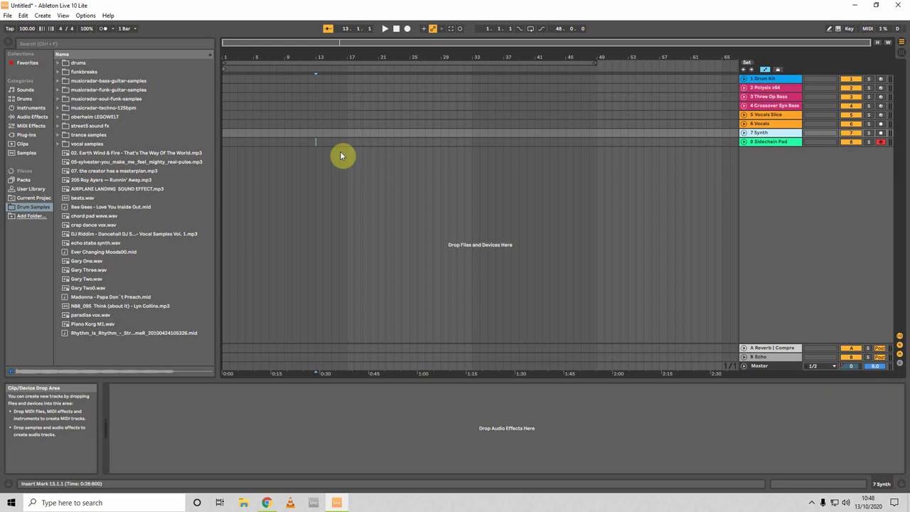
pyautogui.click(12, 117)
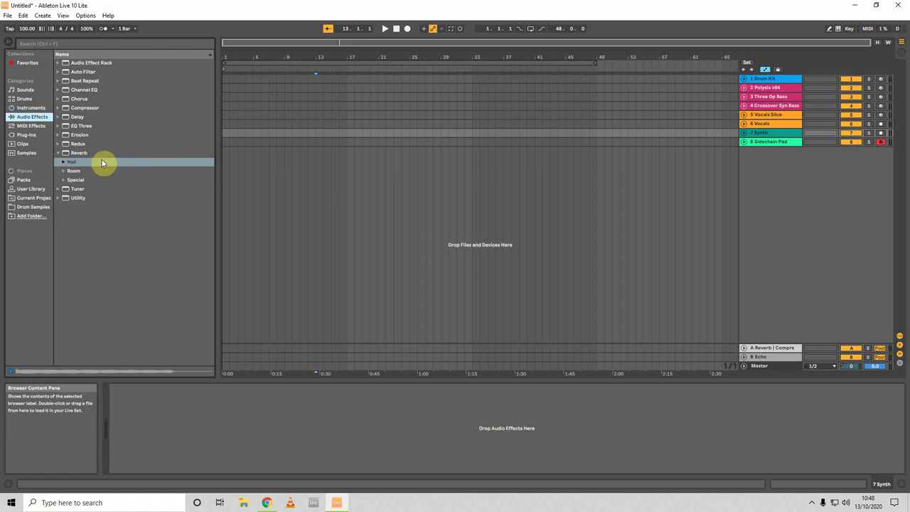
pyautogui.click(59, 153)
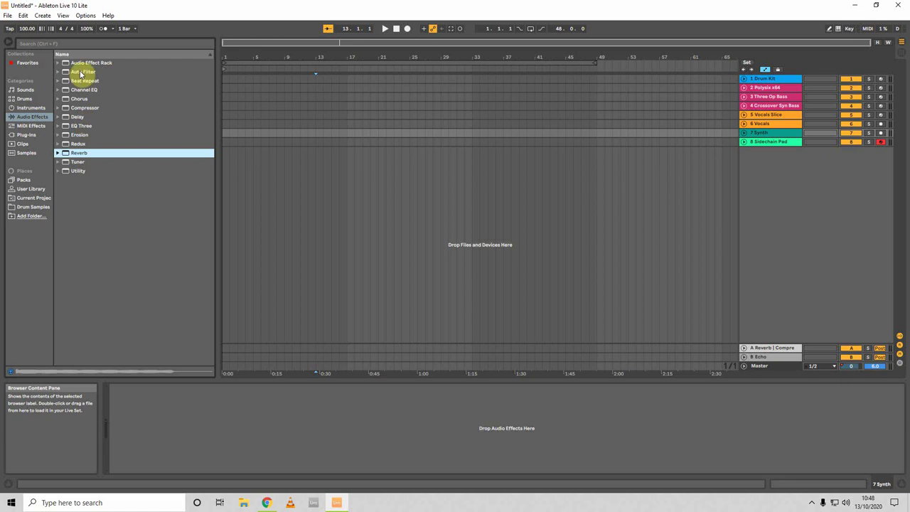
# - List the third-party plug-ins, then open the Drums kit presets under Instruments
pyautogui.click(27, 135)
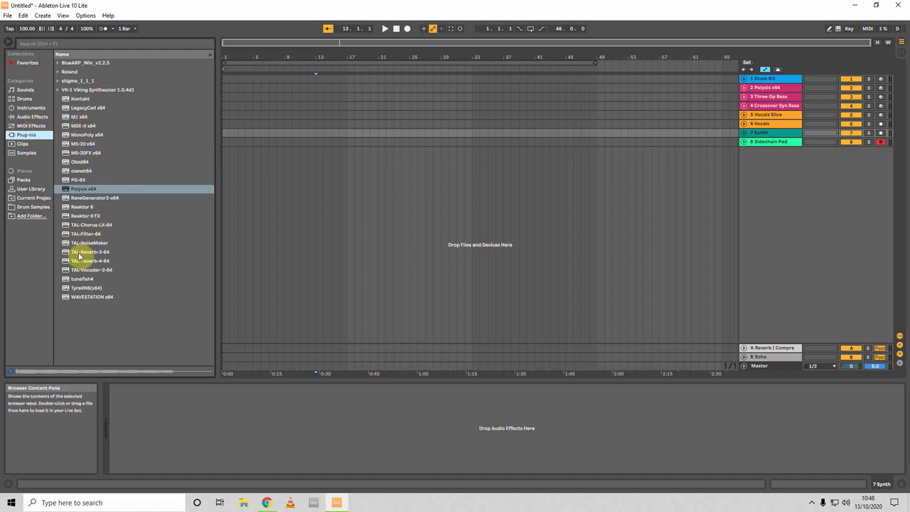
pyautogui.click(30, 107)
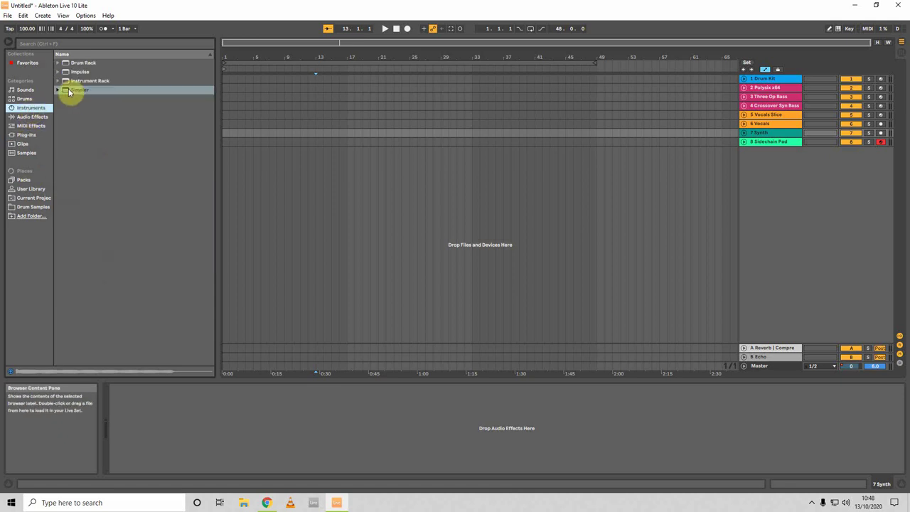
pyautogui.click(59, 65)
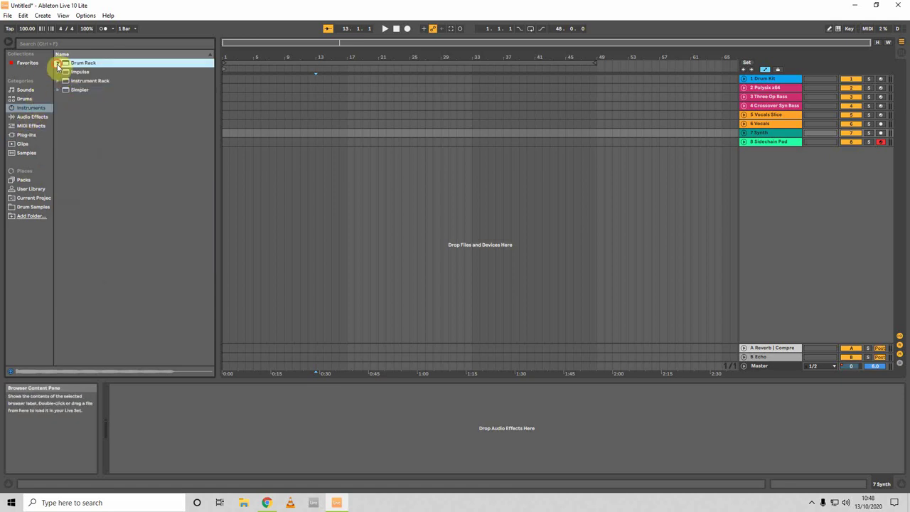
pyautogui.click(26, 98)
# - Audition the 606, 707, 808, 909, C78, Coral, Four AM and Hot Rod kits, then return to Instruments
pyautogui.scroll(3, 97, 122)
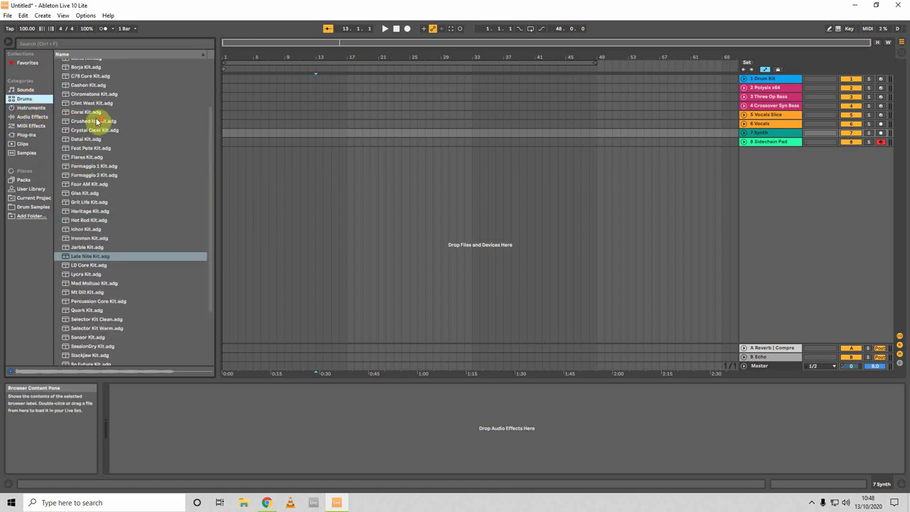
pyautogui.scroll(3, 96, 122)
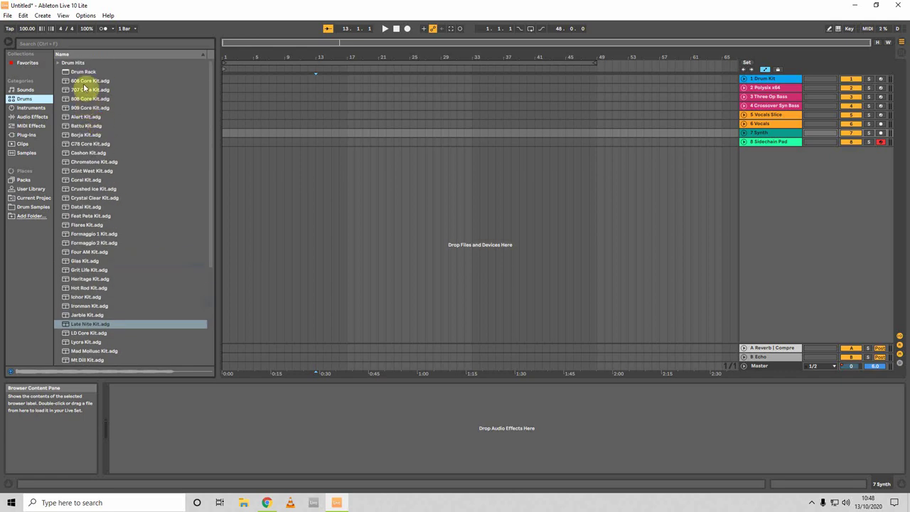
pyautogui.click(84, 81)
pyautogui.click(85, 89)
pyautogui.click(86, 99)
pyautogui.click(85, 107)
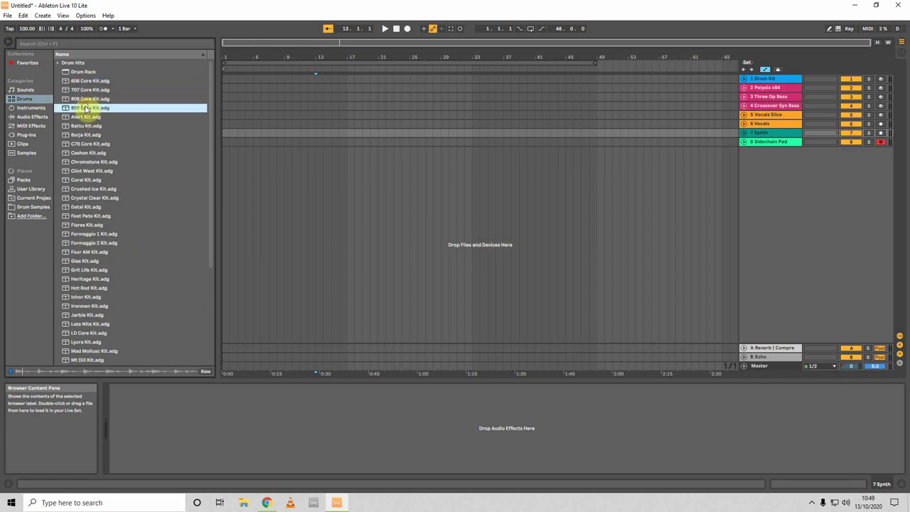
pyautogui.click(90, 144)
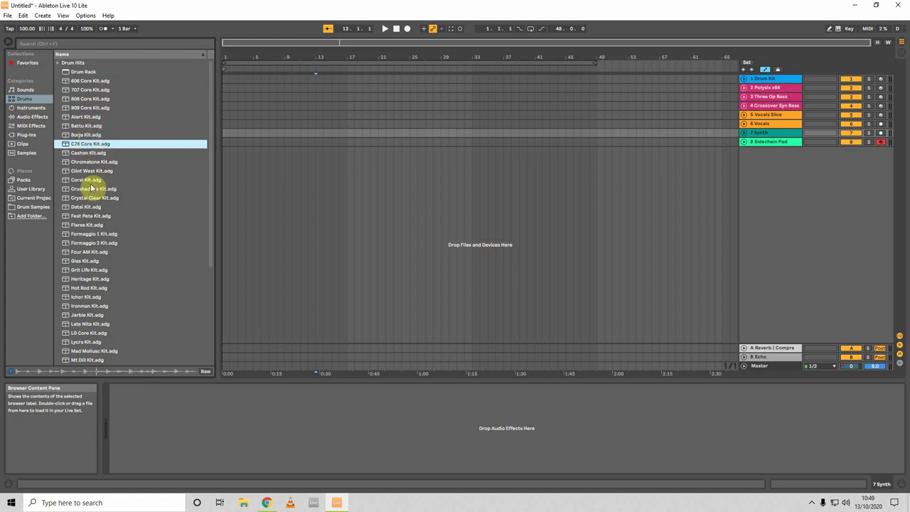
pyautogui.click(90, 181)
pyautogui.click(83, 253)
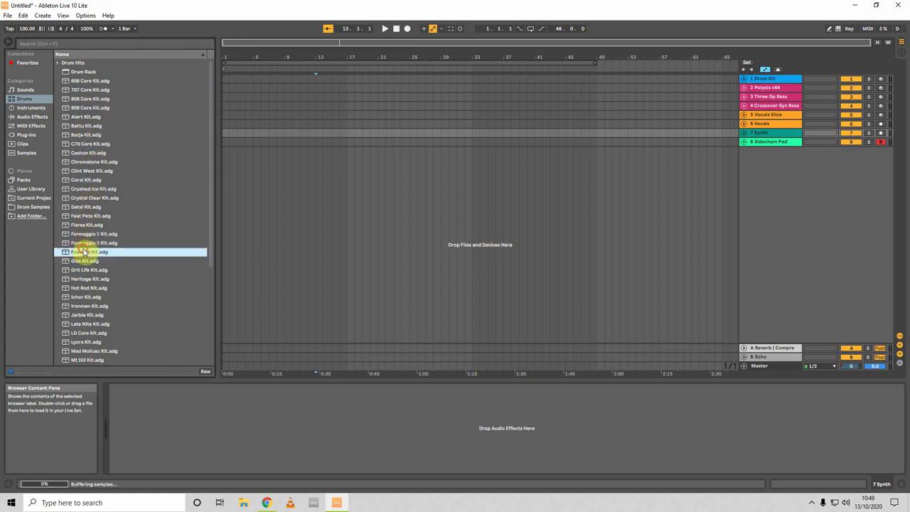
pyautogui.click(85, 288)
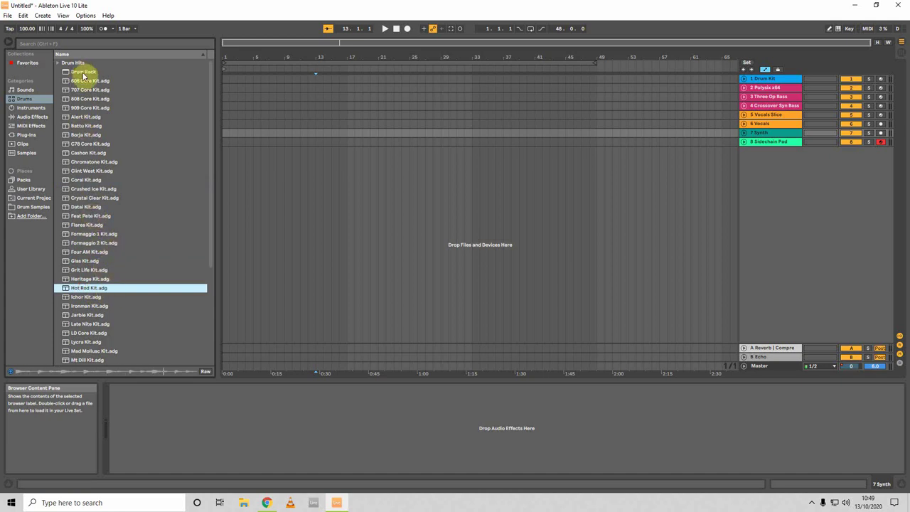
pyautogui.click(29, 108)
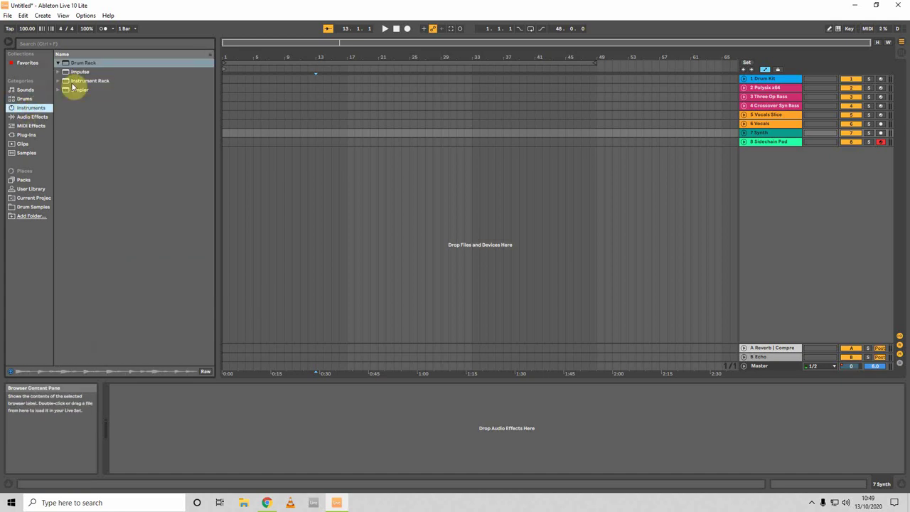
# - Peek into the Impulse kits, then expand the Instrument Rack categories and collapse Piano & Keys
pyautogui.click(59, 72)
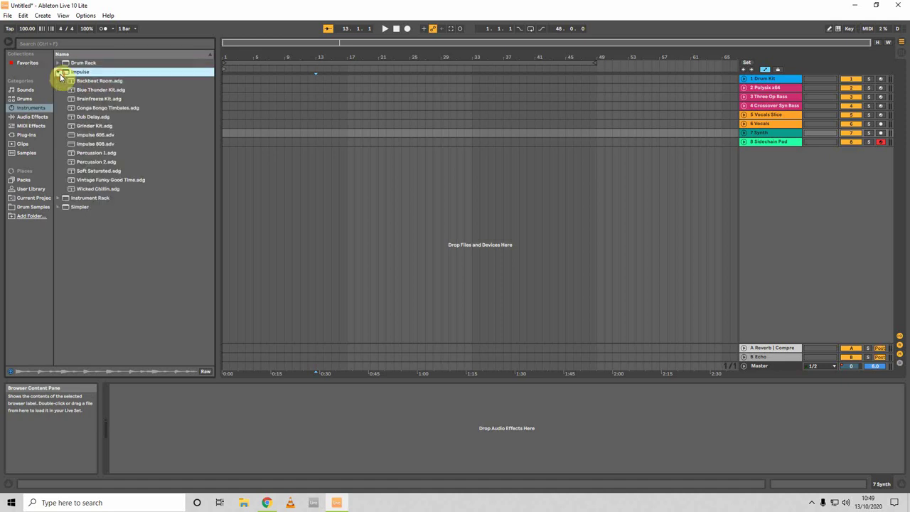
pyautogui.click(60, 72)
pyautogui.click(60, 81)
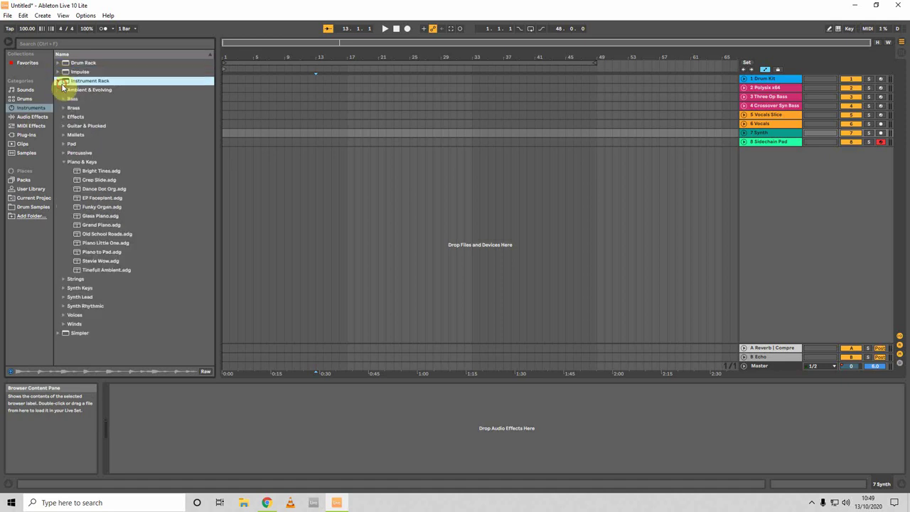
pyautogui.click(68, 164)
pyautogui.click(62, 151)
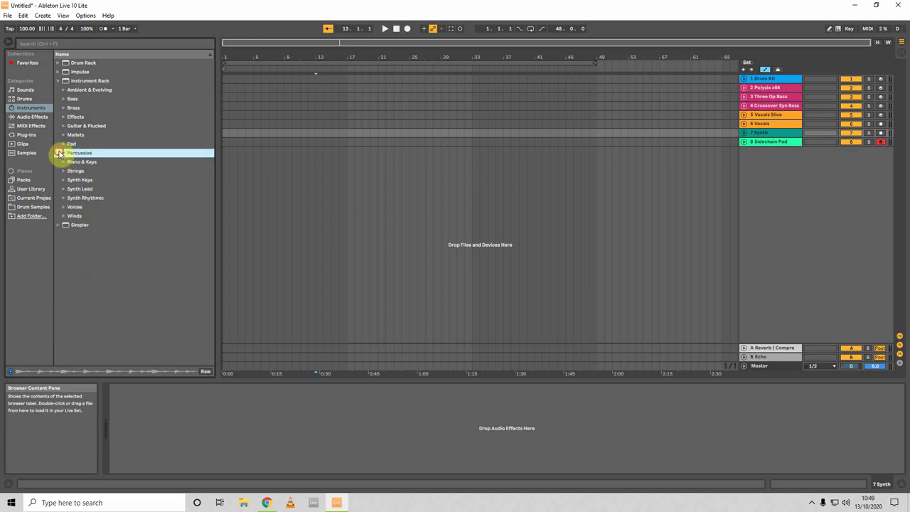
# - Audition the Cave Talkers pad and another Instrument Rack pad, then collapse Pad
pyautogui.click(63, 145)
pyautogui.scroll(-2, 63, 145)
pyautogui.scroll(2, 62, 142)
pyautogui.click(91, 173)
pyautogui.click(91, 216)
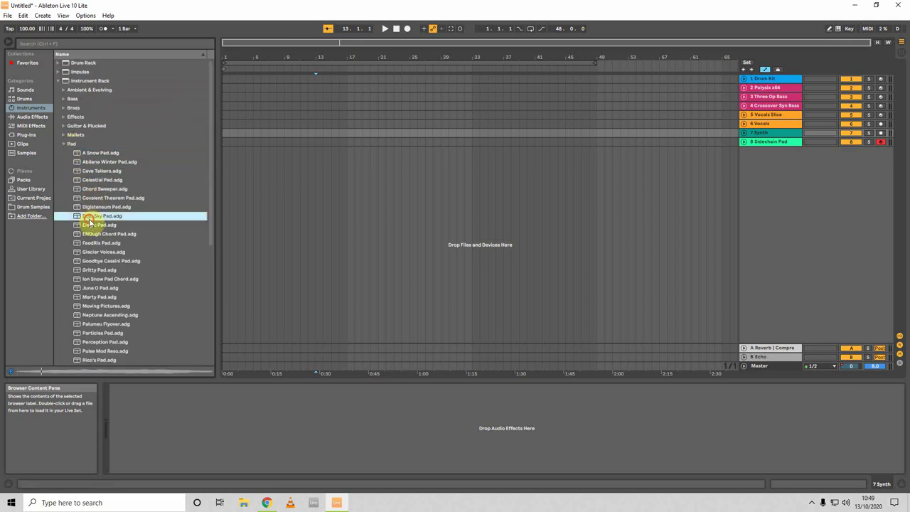
pyautogui.click(64, 144)
# - Audition the Brassinski and Might As Well Synth Brass presets, then collapse Brass
pyautogui.click(63, 117)
pyautogui.click(62, 116)
pyautogui.click(63, 108)
pyautogui.click(68, 117)
pyautogui.click(89, 134)
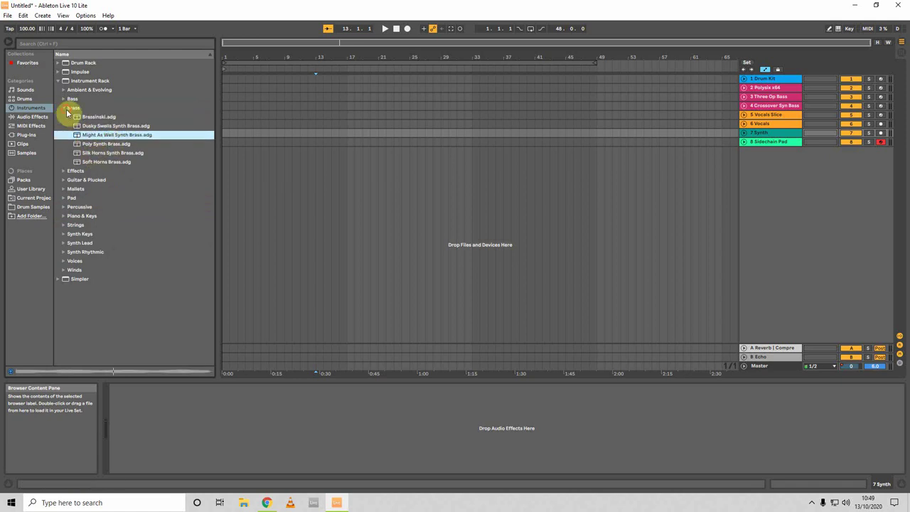
pyautogui.click(63, 108)
# - Audition the Boom Sub Bass, Fanatik, Favor and Hip-Hop Sub Bass presets, then collapse Bass
pyautogui.click(63, 99)
pyautogui.click(100, 145)
pyautogui.click(102, 234)
pyautogui.click(98, 262)
pyautogui.click(98, 305)
pyautogui.scroll(-5, 107, 235)
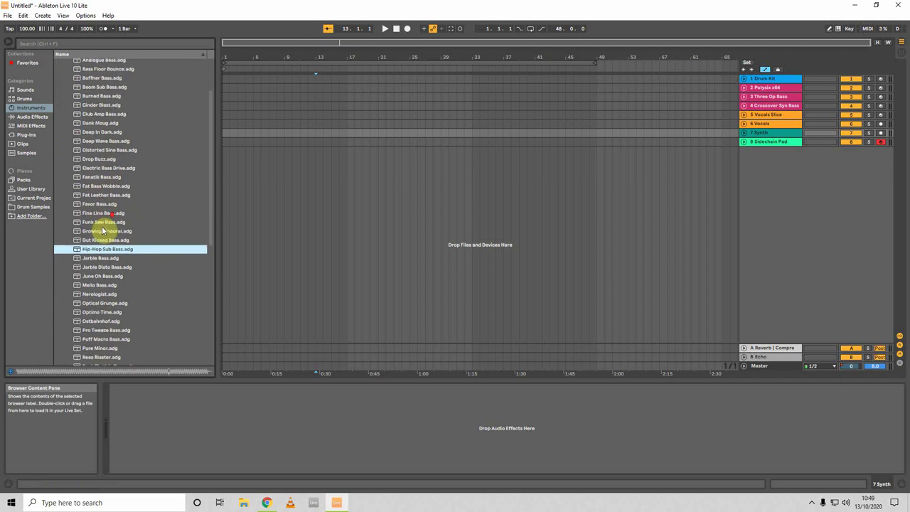
pyautogui.scroll(3, 105, 259)
pyautogui.scroll(3, 105, 259)
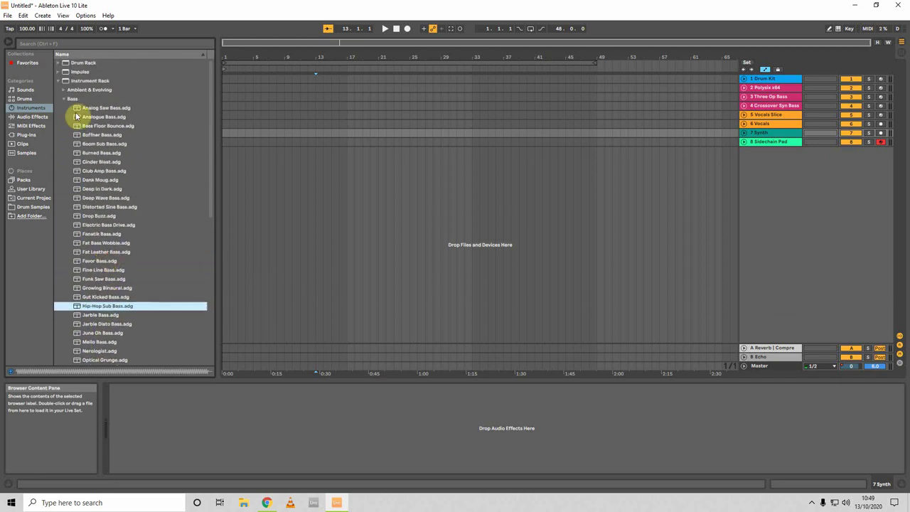
pyautogui.click(65, 100)
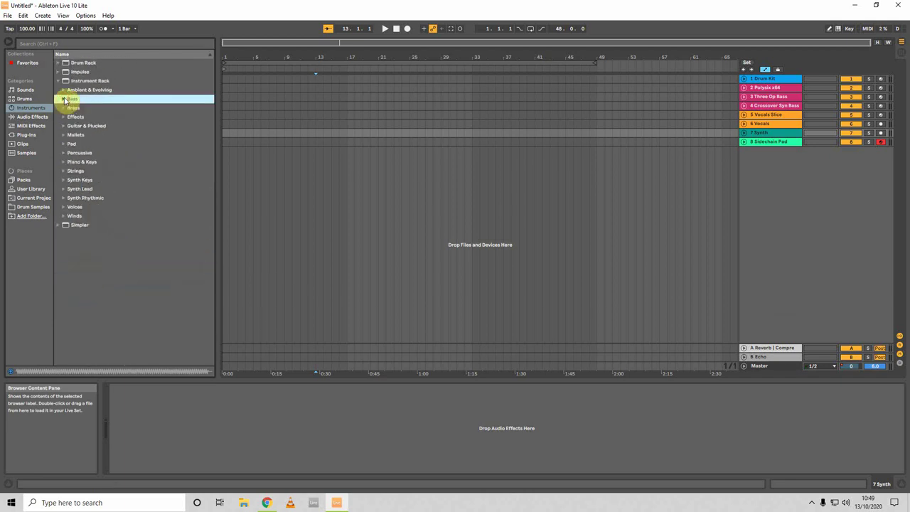
# - Audition the Polar Pad and Sitar Soundtrack presets, then collapse the Instrument Rack categories
pyautogui.click(64, 90)
pyautogui.click(95, 198)
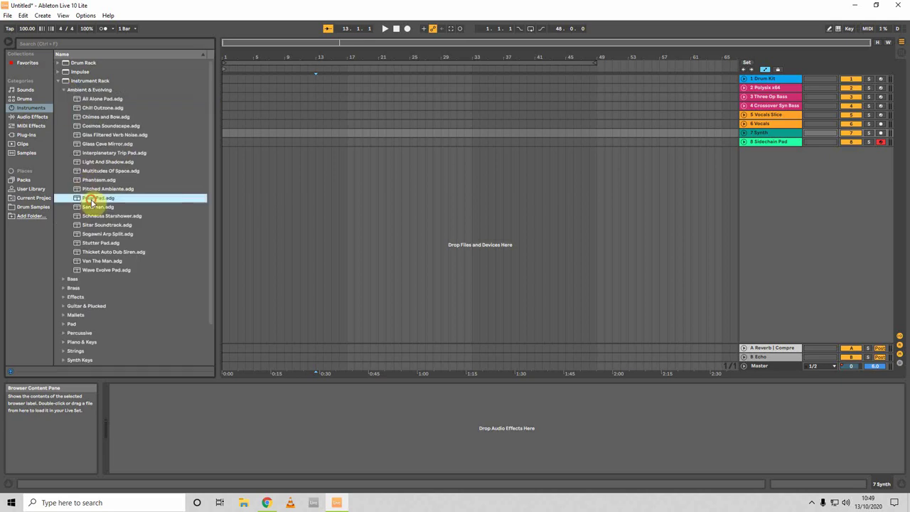
pyautogui.click(95, 225)
pyautogui.click(60, 82)
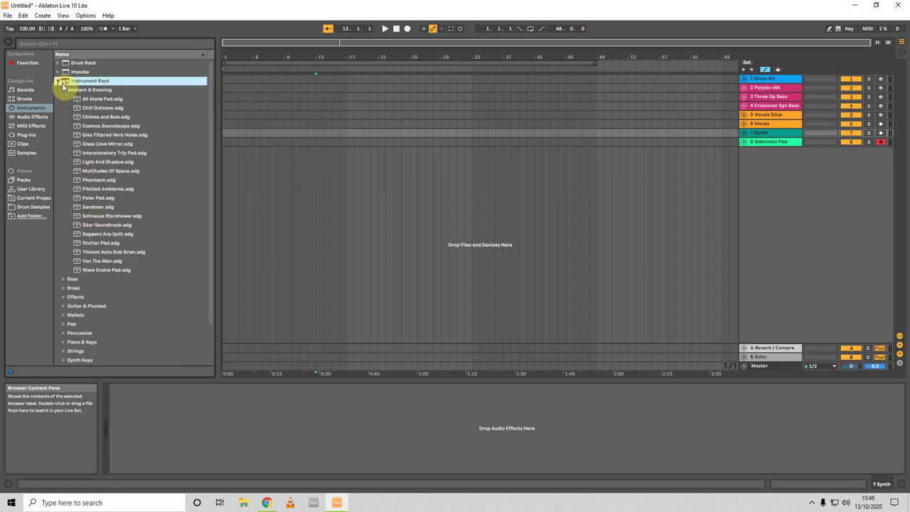
pyautogui.click(59, 82)
# - Preview Simpler's Guetta, Light And Shadow and Glas Filtered Verb Noise presets, then collapse Simpler
pyautogui.click(59, 91)
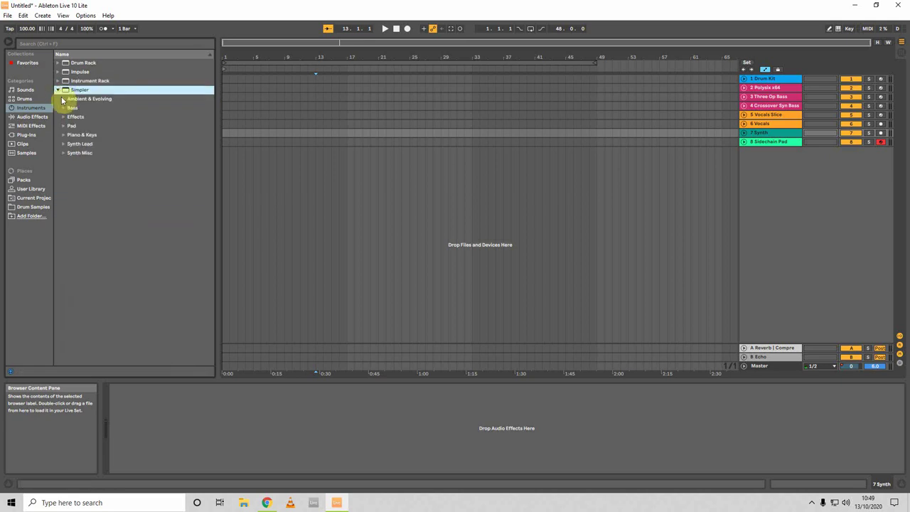
pyautogui.click(64, 100)
pyautogui.click(93, 125)
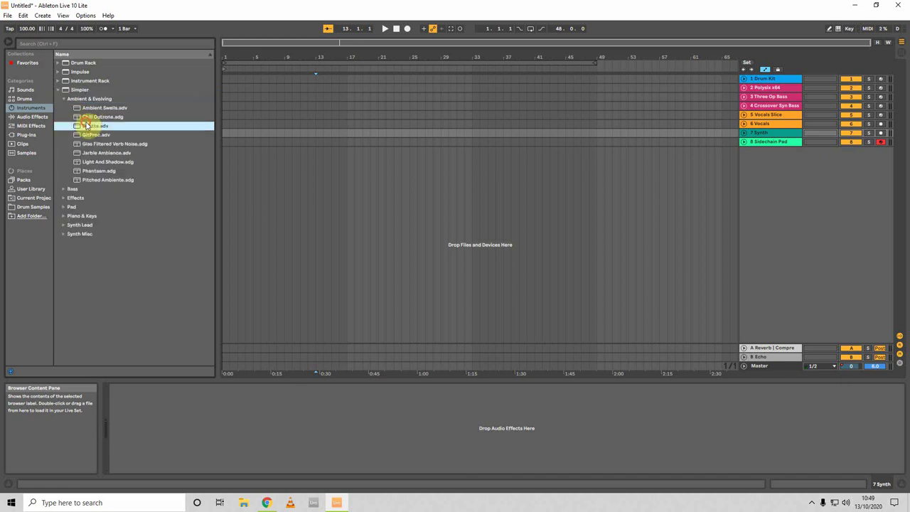
pyautogui.click(102, 162)
pyautogui.click(95, 145)
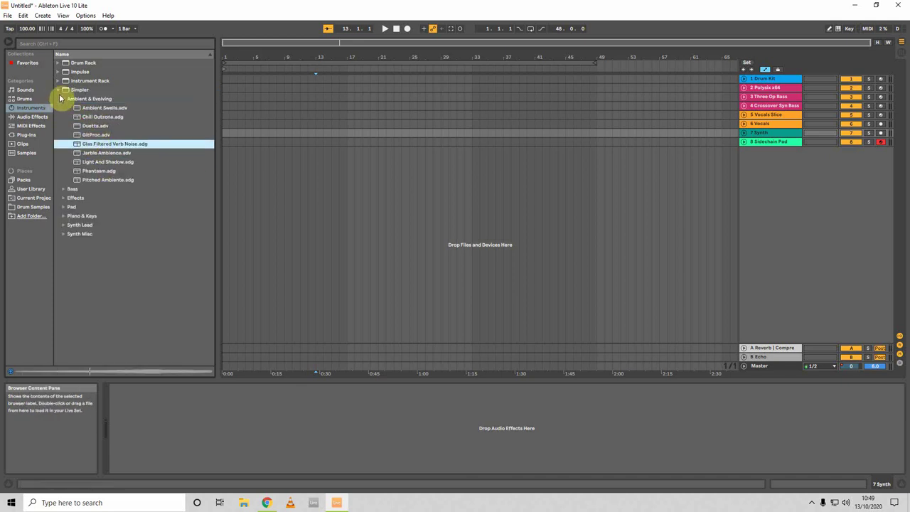
pyautogui.click(60, 92)
# - Reopen Simpler's categories and preview the Jarble Ambience Pad preset, then collapse Pad
pyautogui.click(59, 90)
pyautogui.click(64, 99)
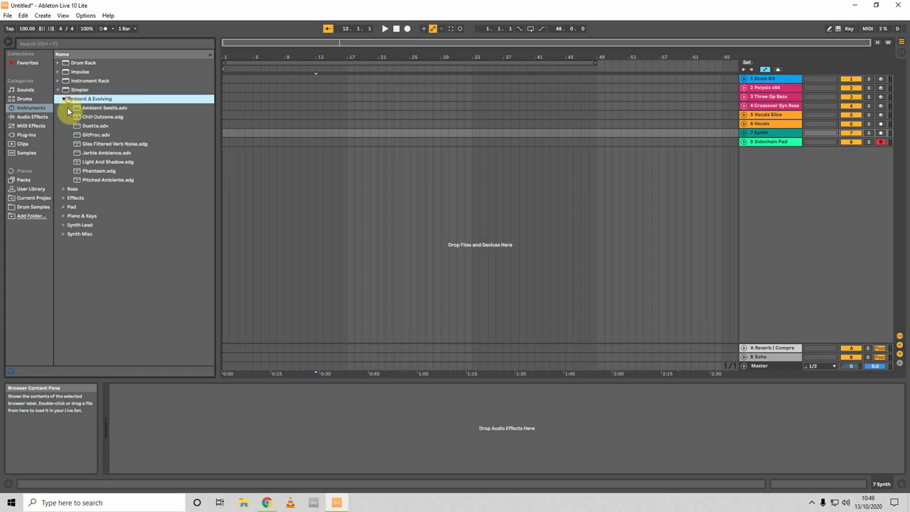
pyautogui.click(64, 99)
pyautogui.click(67, 117)
pyautogui.click(64, 125)
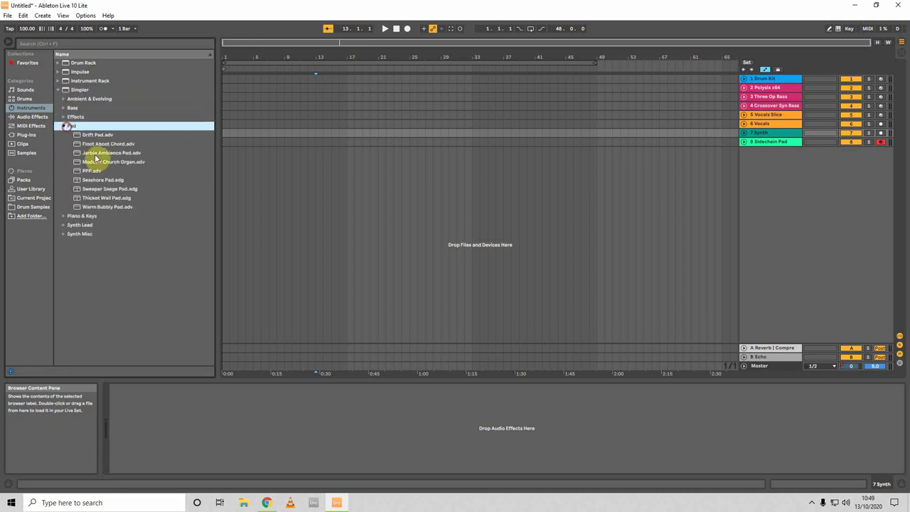
pyautogui.click(99, 153)
pyautogui.click(65, 125)
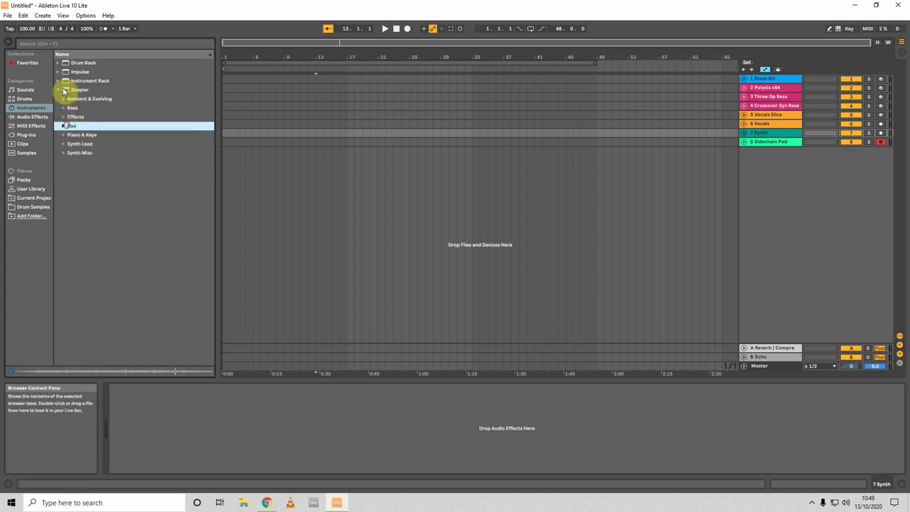
pyautogui.click(68, 90)
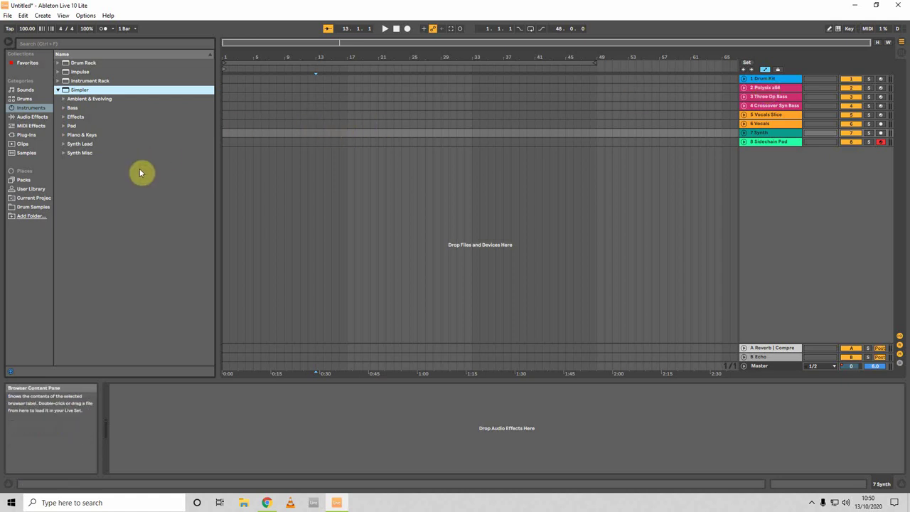
# - Show Clips, then open Drum Samples and select the drt_120_drum_lps folder
pyautogui.click(24, 146)
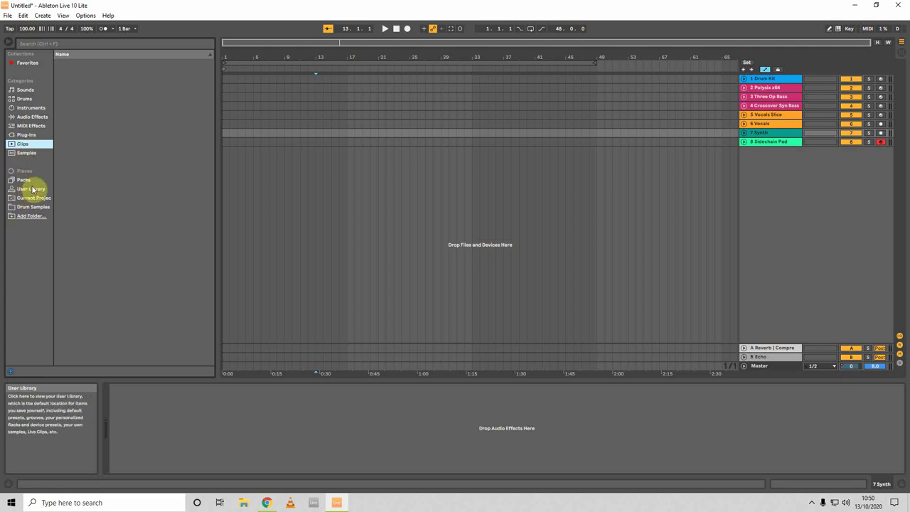
pyautogui.click(33, 208)
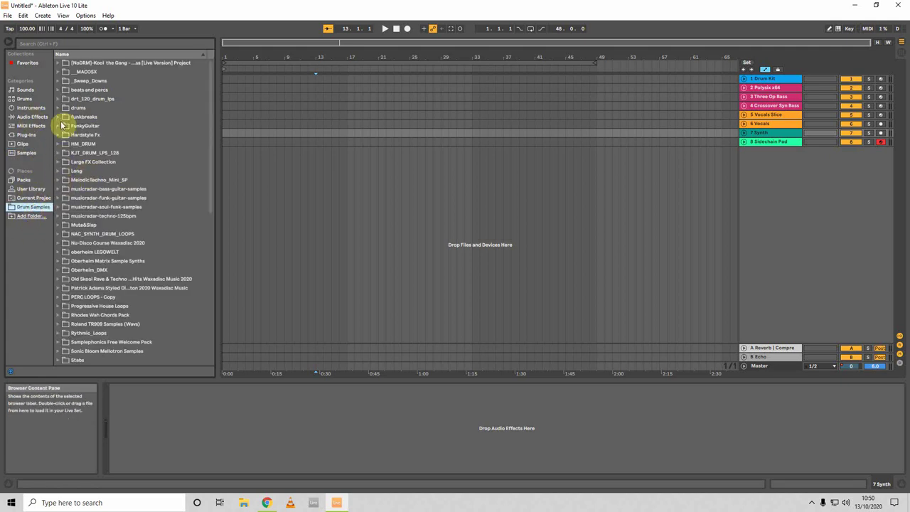
pyautogui.click(63, 101)
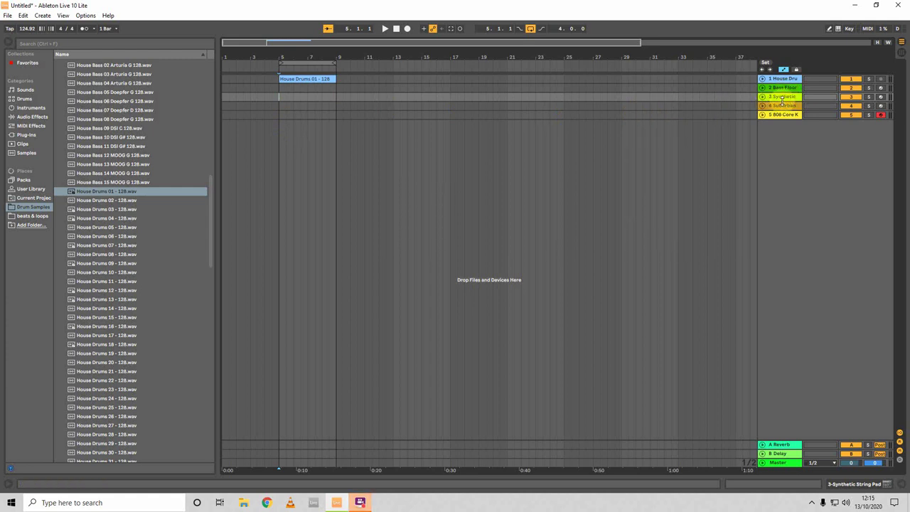
# - Play and stop the House Drums 01 clip, then zoom into the timeline
pyautogui.click(792, 78)
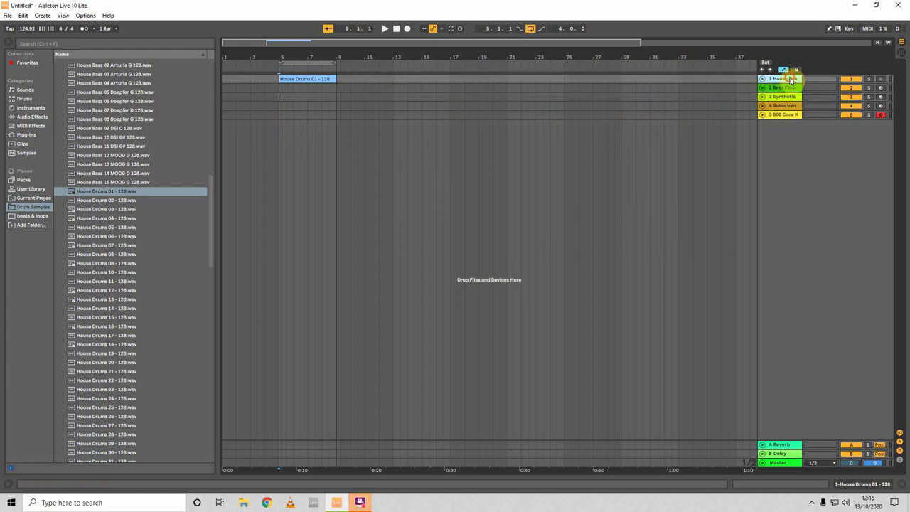
pyautogui.click(299, 80)
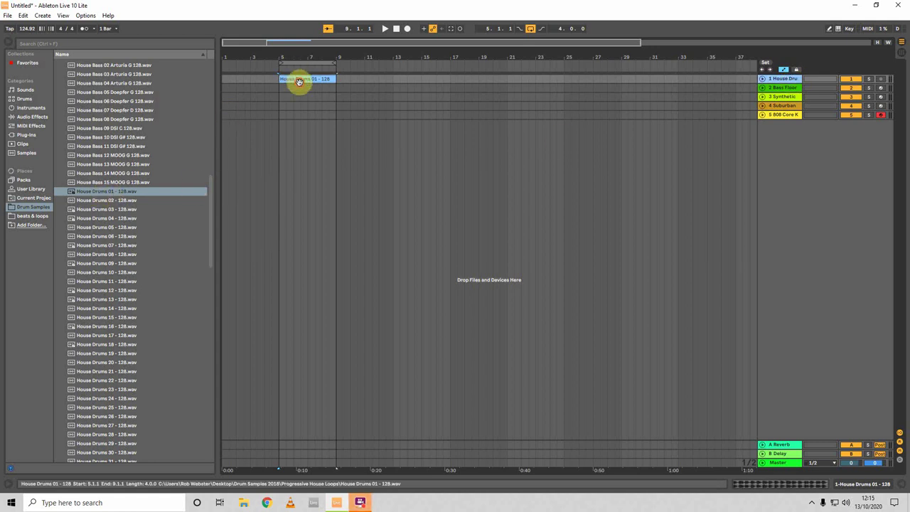
pyautogui.press('space')
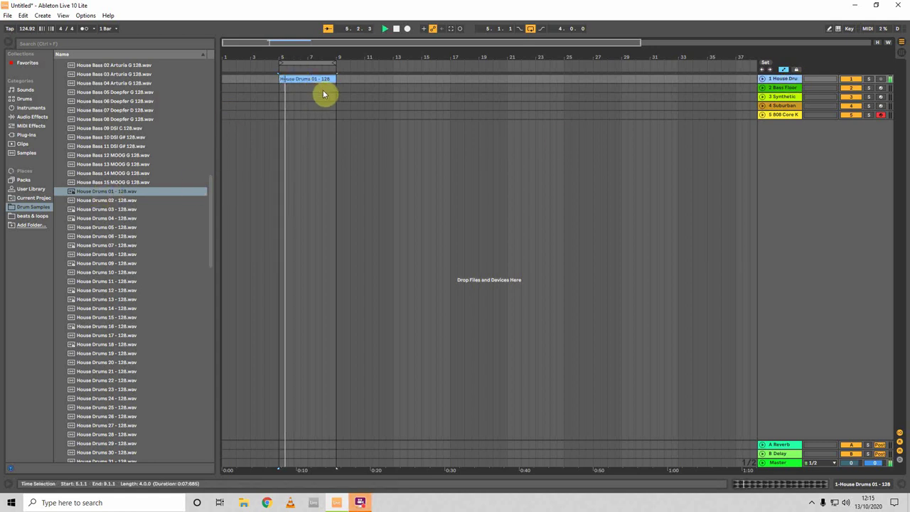
pyautogui.press('space')
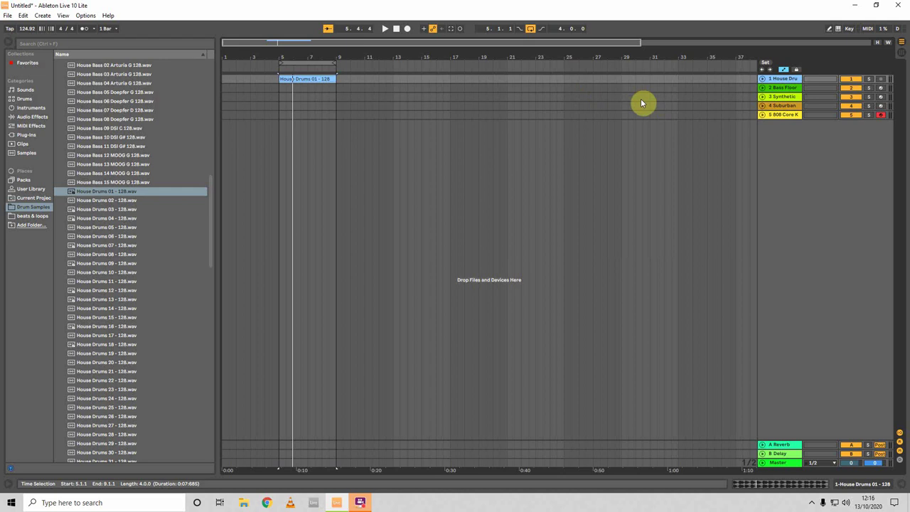
pyautogui.moveTo(285, 55); pyautogui.dragTo(283, 65)
# - Arm the Bass Floor track and switch off its Ubiquitous arpeggiator in the device chain
pyautogui.click(250, 88)
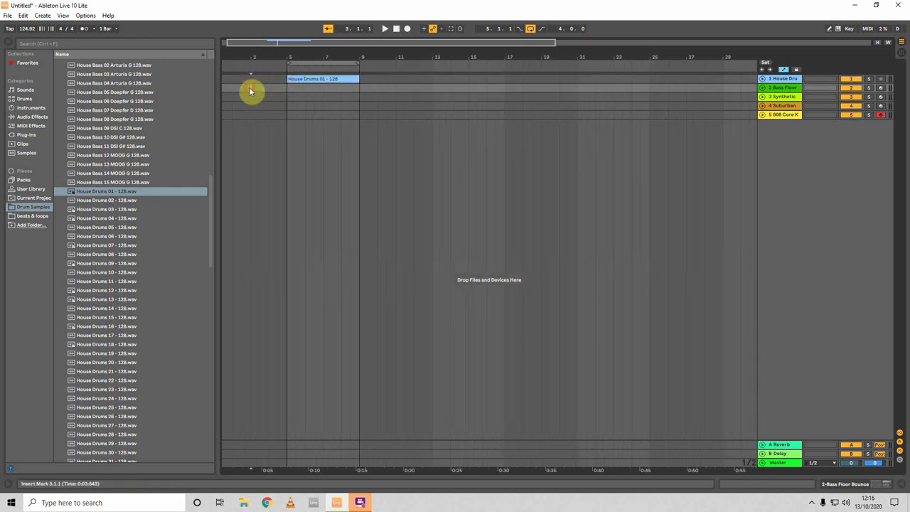
pyautogui.click(880, 88)
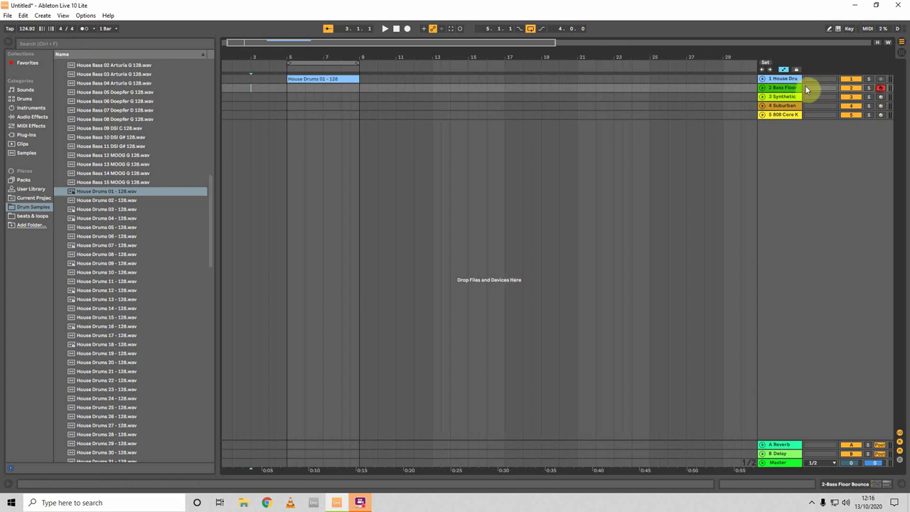
pyautogui.click(862, 477)
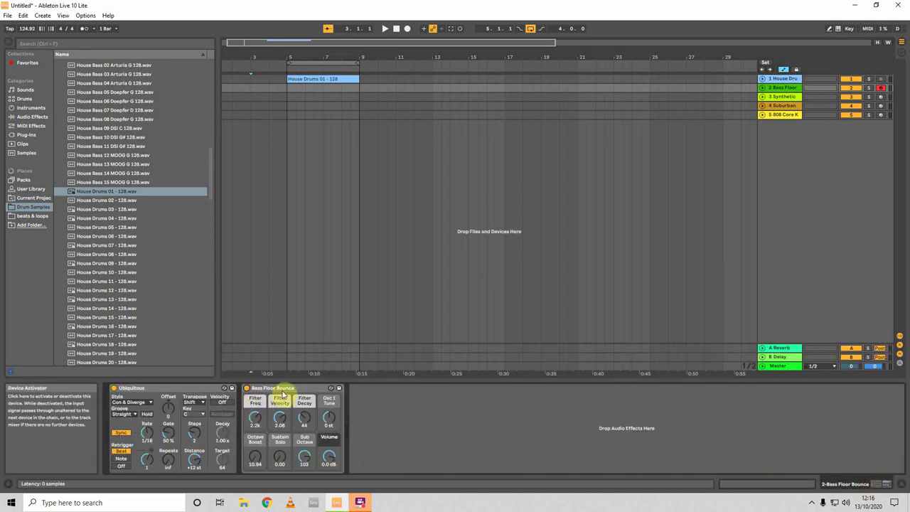
pyautogui.click(113, 388)
pyautogui.click(280, 390)
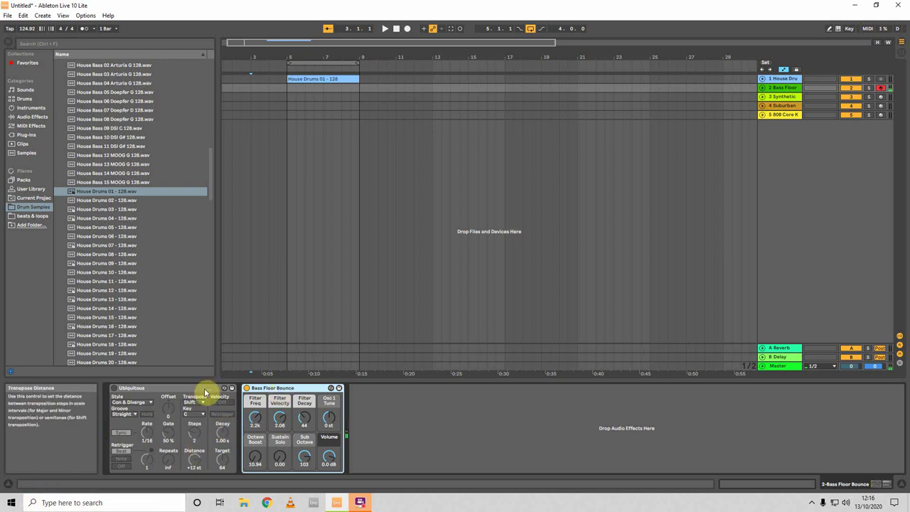
# - Re-enable Ubiquitous and arrangement-record the bass part from bar 4, stopping at bar 9
pyautogui.click(115, 389)
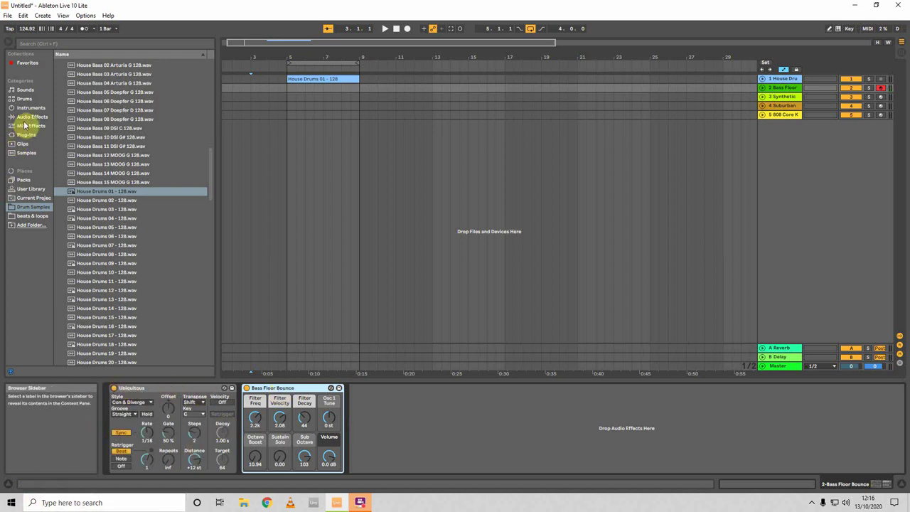
pyautogui.click(29, 125)
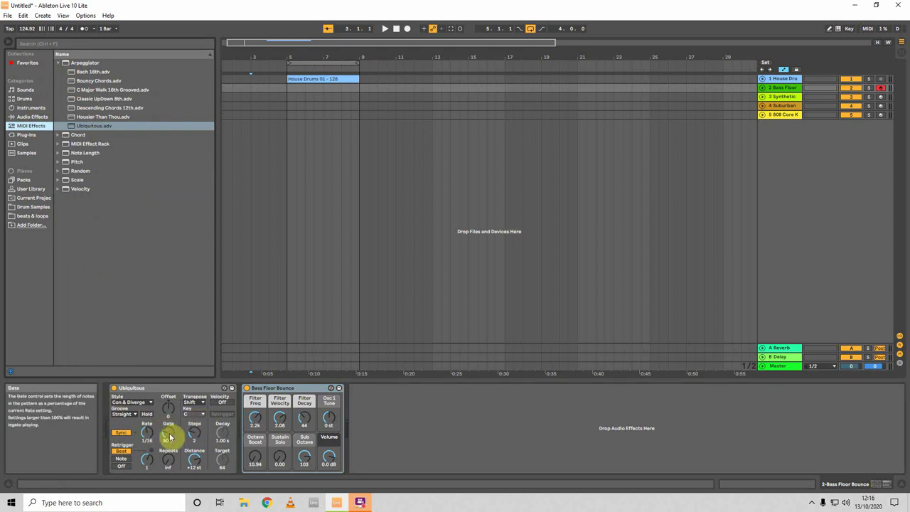
pyautogui.click(269, 88)
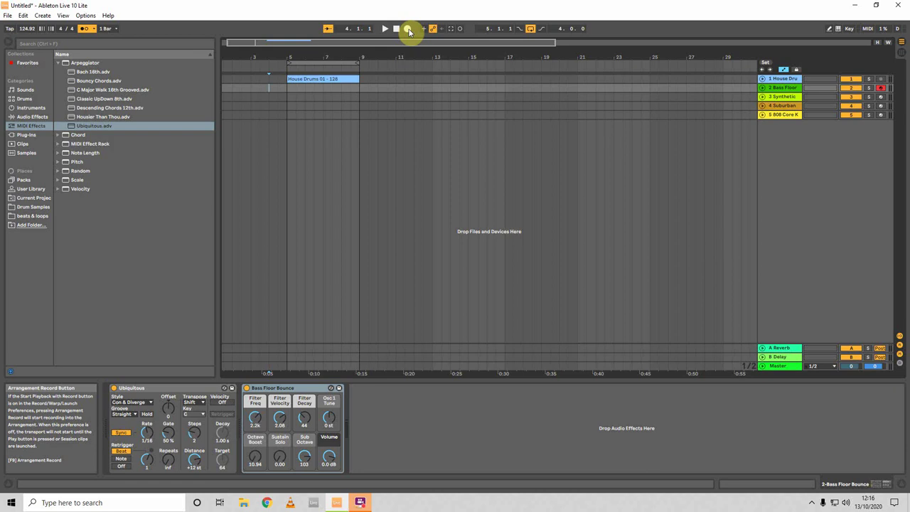
pyautogui.click(408, 29)
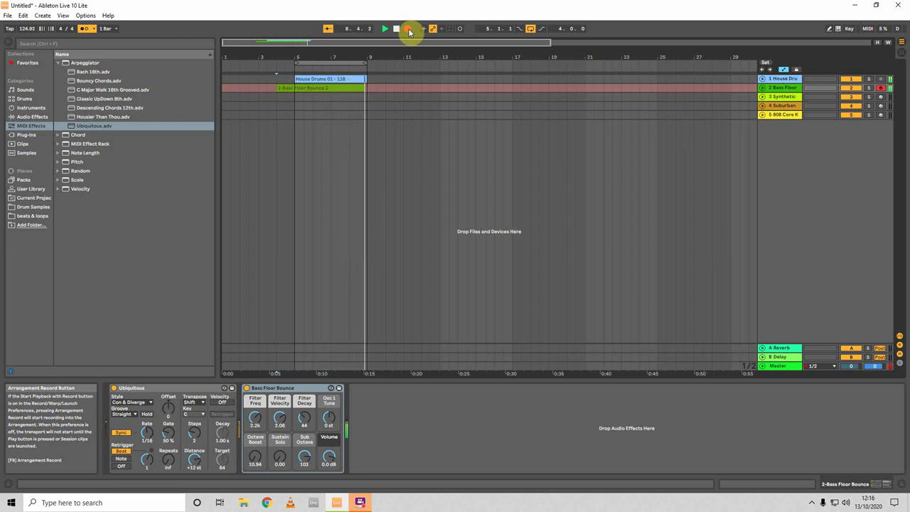
pyautogui.press('space')
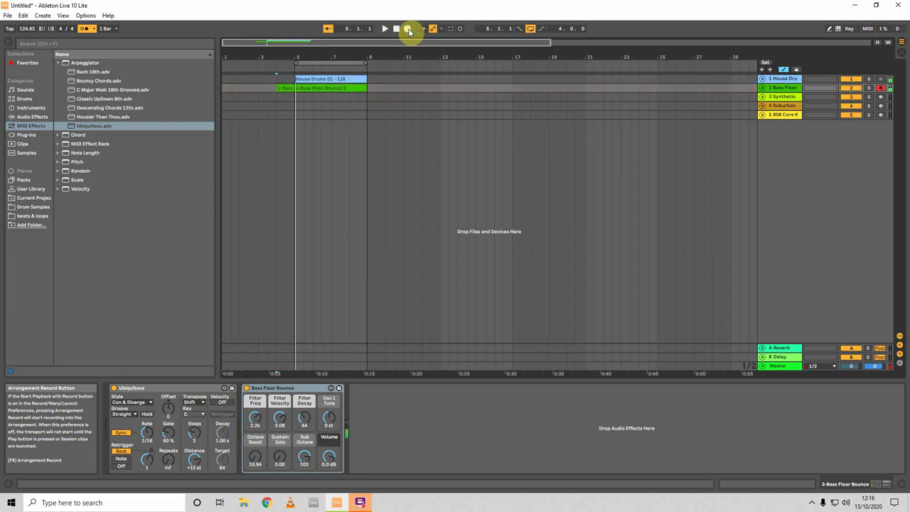
# - Open the bass clip and nudge its D1, G1 and A#1 notes for tighter timing
pyautogui.doubleClick(321, 88)
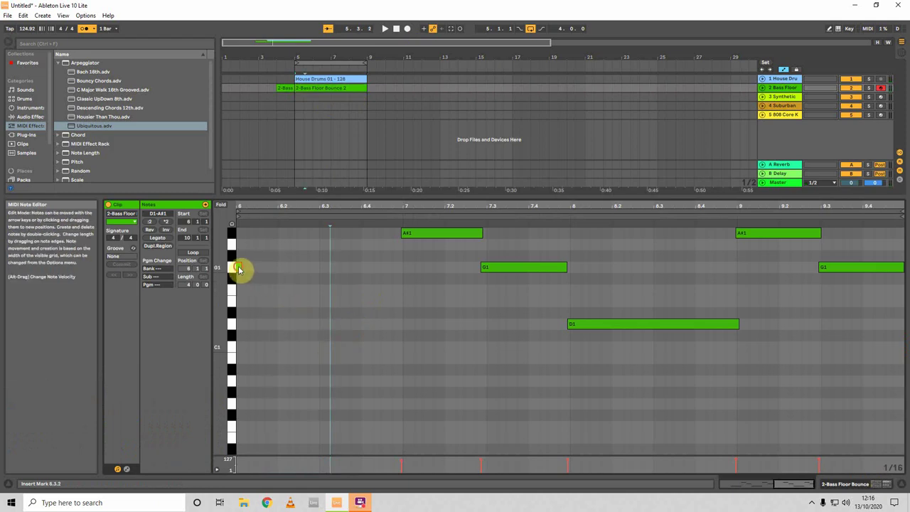
pyautogui.moveTo(237, 268); pyautogui.dragTo(327, 324)
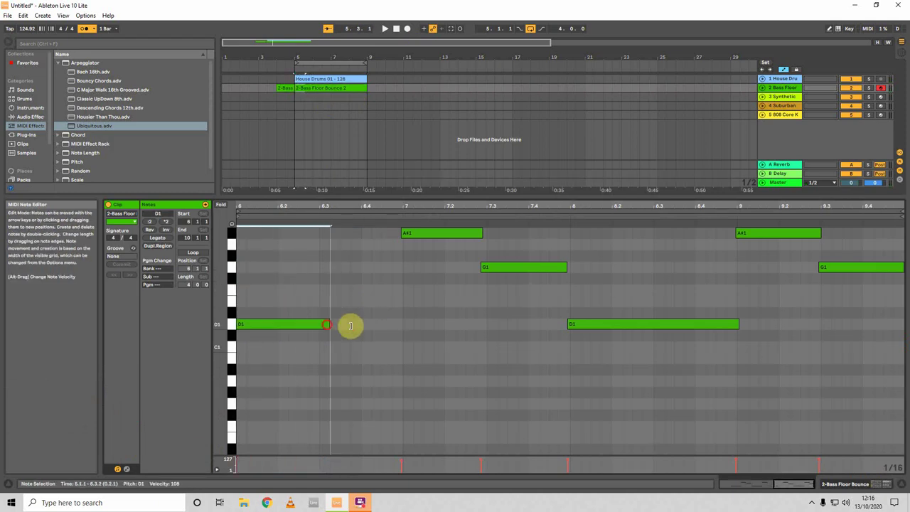
pyautogui.moveTo(377, 328); pyautogui.dragTo(406, 329)
pyautogui.click(329, 412)
pyautogui.scroll(3, 320, 431)
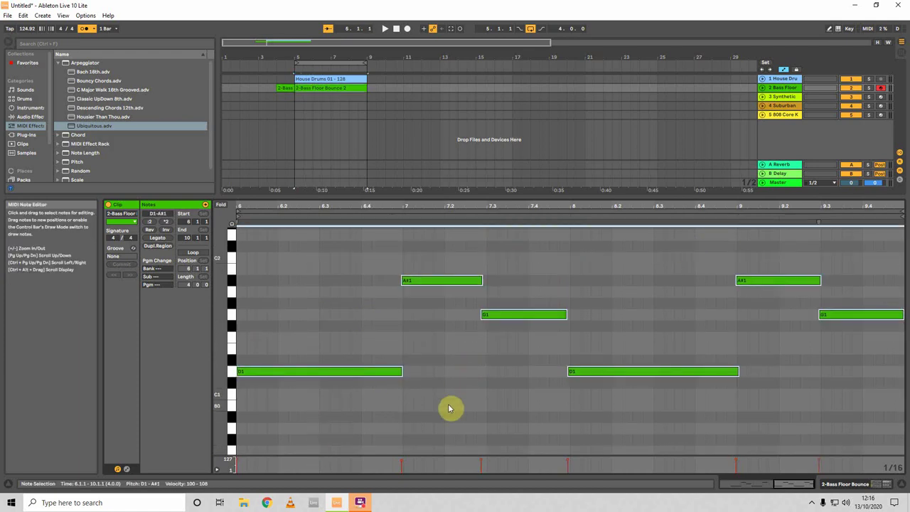
pyautogui.moveTo(489, 317); pyautogui.dragTo(502, 319)
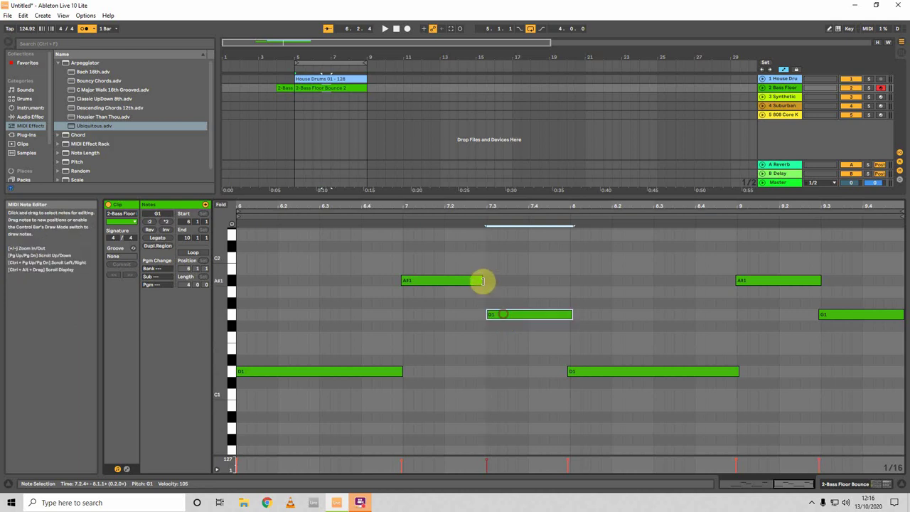
pyautogui.moveTo(481, 282); pyautogui.dragTo(485, 281)
pyautogui.moveTo(625, 377); pyautogui.dragTo(628, 377)
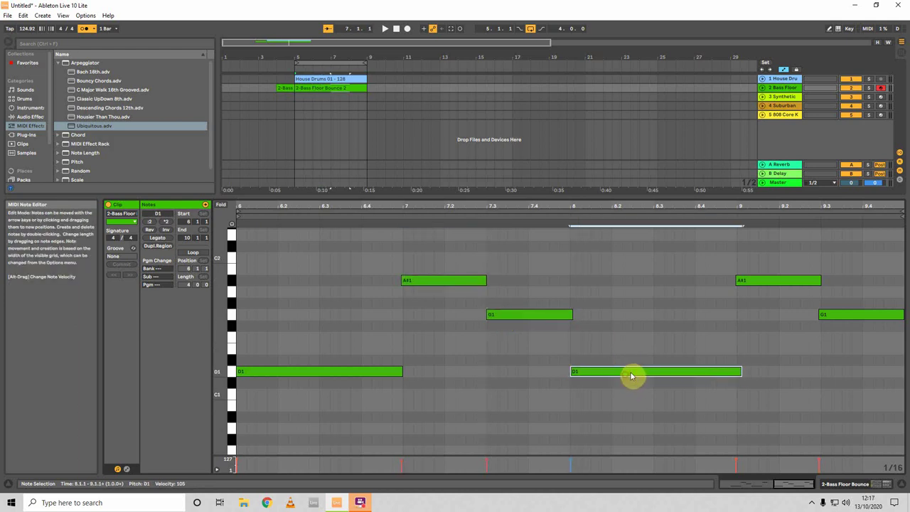
pyautogui.moveTo(751, 283); pyautogui.dragTo(754, 282)
pyautogui.click(828, 314)
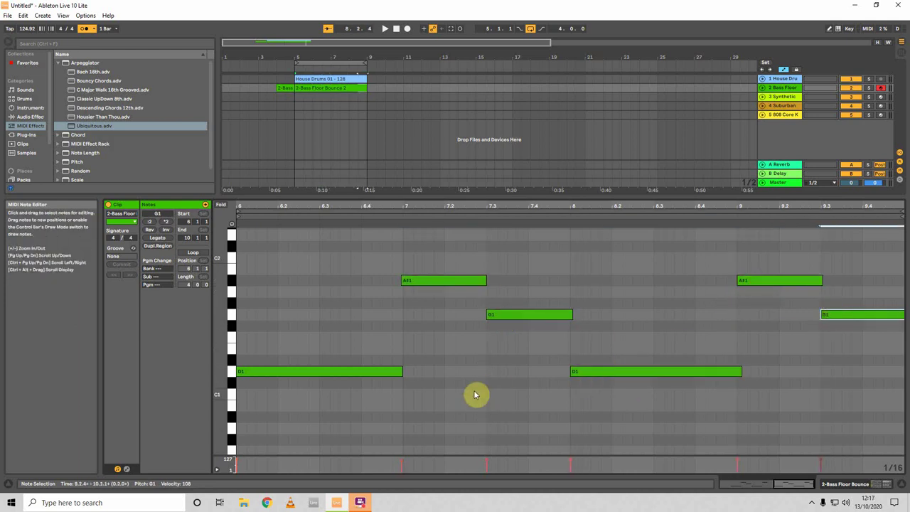
# - Select all six bass notes and play them with the metronome off, then hide the note editor
pyautogui.moveTo(341, 408); pyautogui.dragTo(905, 225)
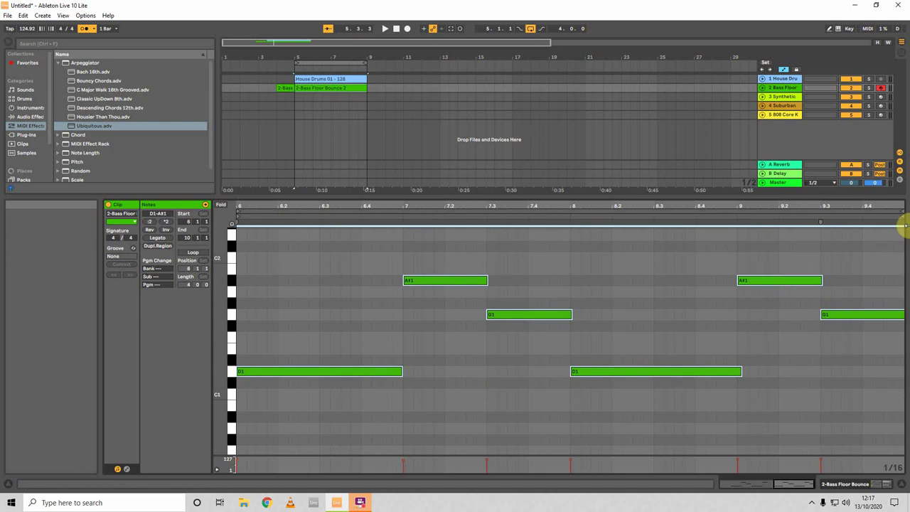
pyautogui.press('space')
pyautogui.click(84, 28)
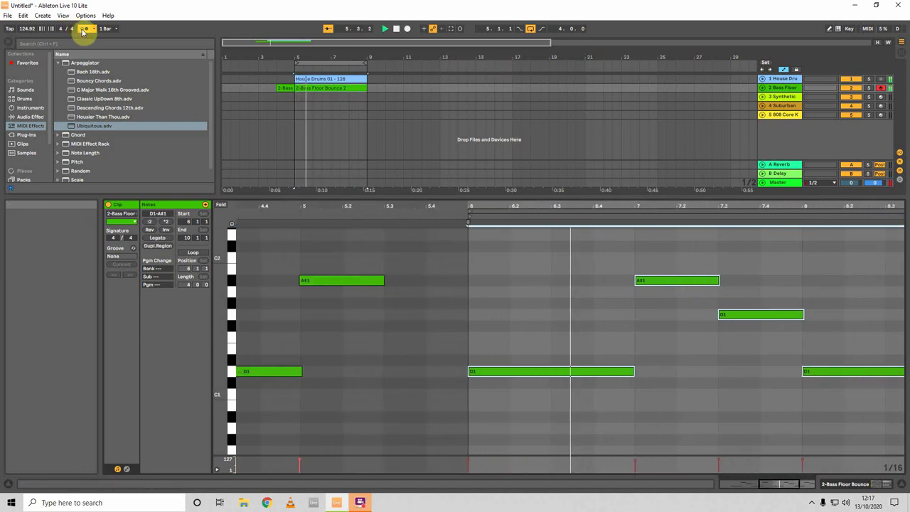
pyautogui.moveTo(448, 206); pyautogui.dragTo(465, 193)
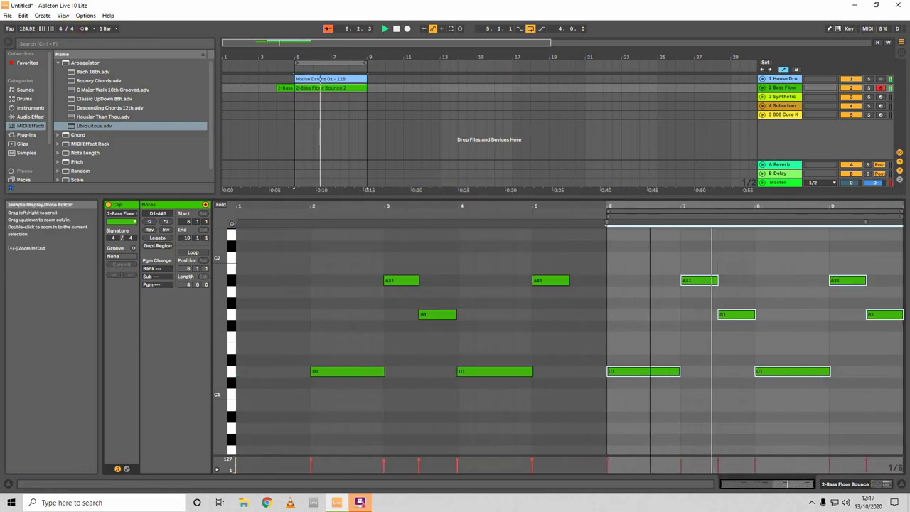
pyautogui.click(902, 485)
# - Arm the Synthetic track 3 and browse the Pad instrument presets
pyautogui.click(282, 88)
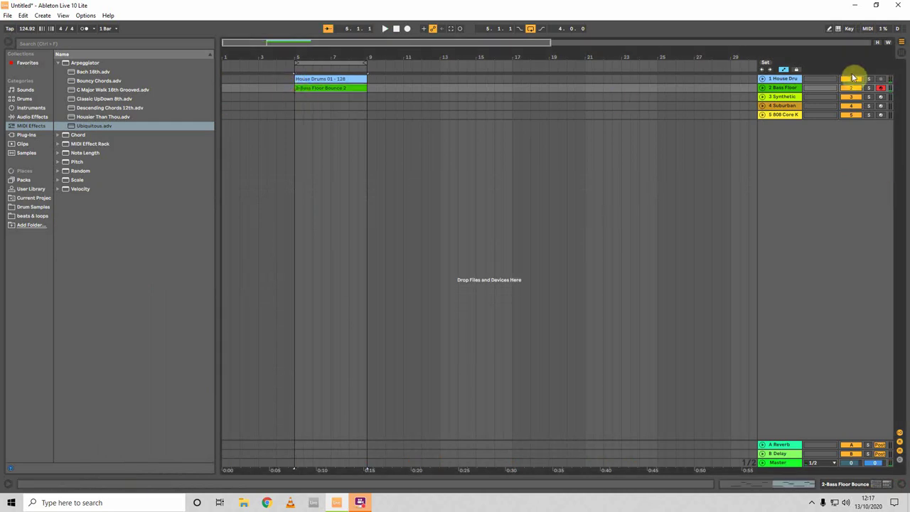
pyautogui.click(791, 99)
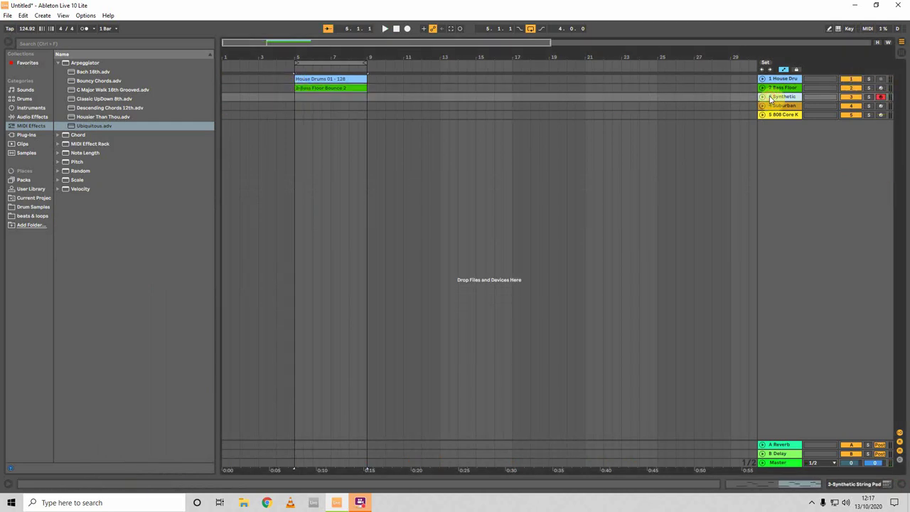
pyautogui.click(856, 484)
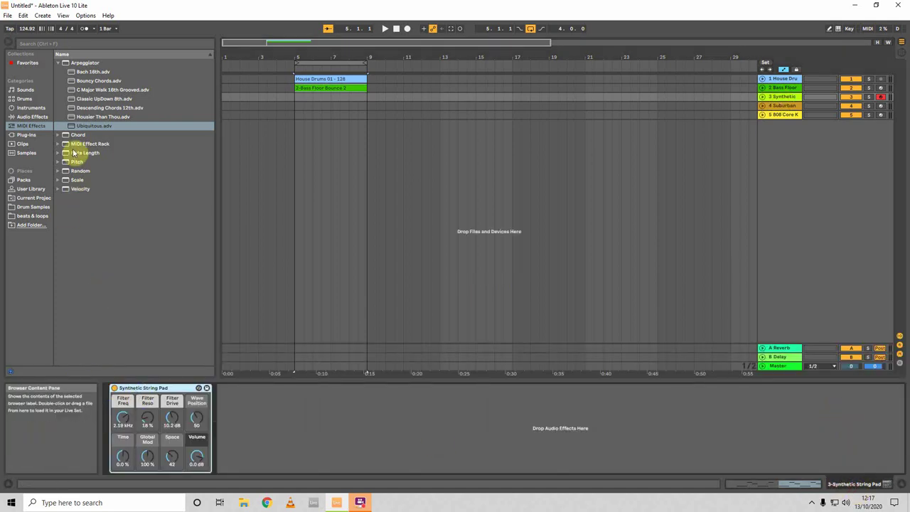
pyautogui.click(29, 108)
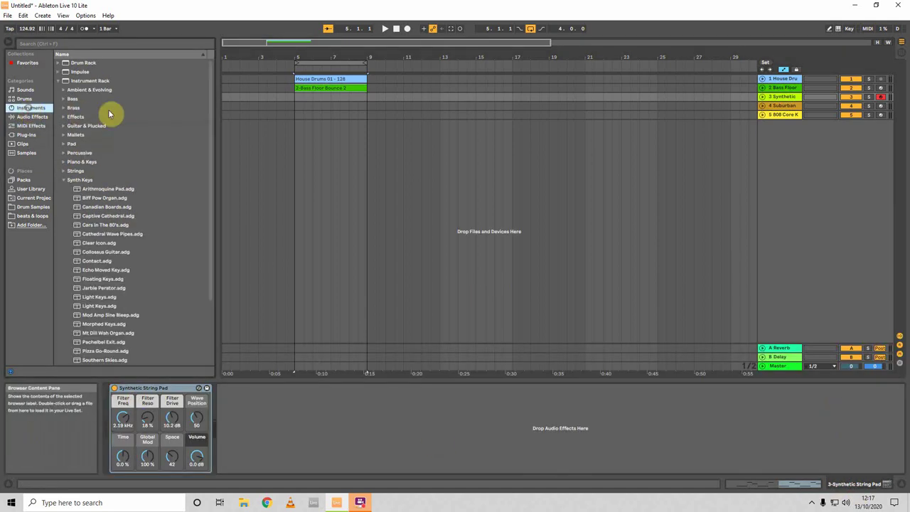
pyautogui.click(67, 144)
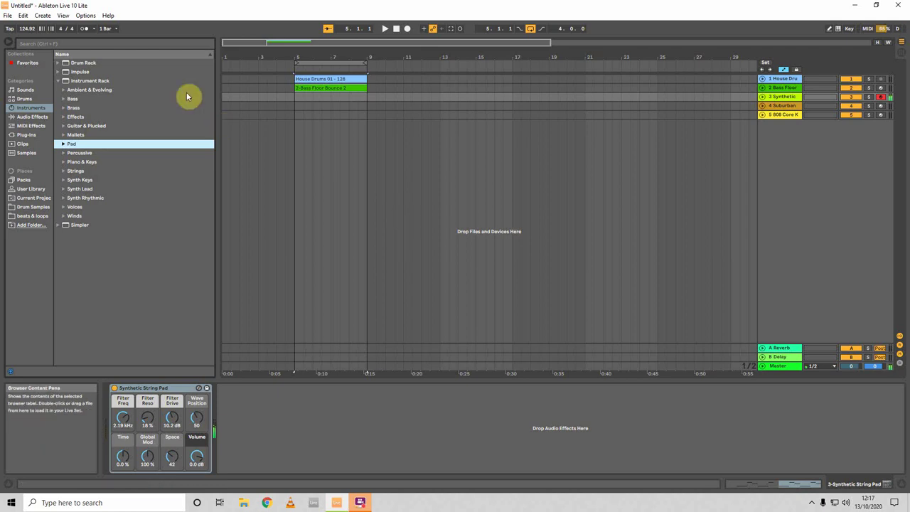
# - Record the pad part with the metronome on, then trim the clip to start at bar 5
pyautogui.click(83, 28)
pyautogui.click(260, 98)
pyautogui.click(407, 30)
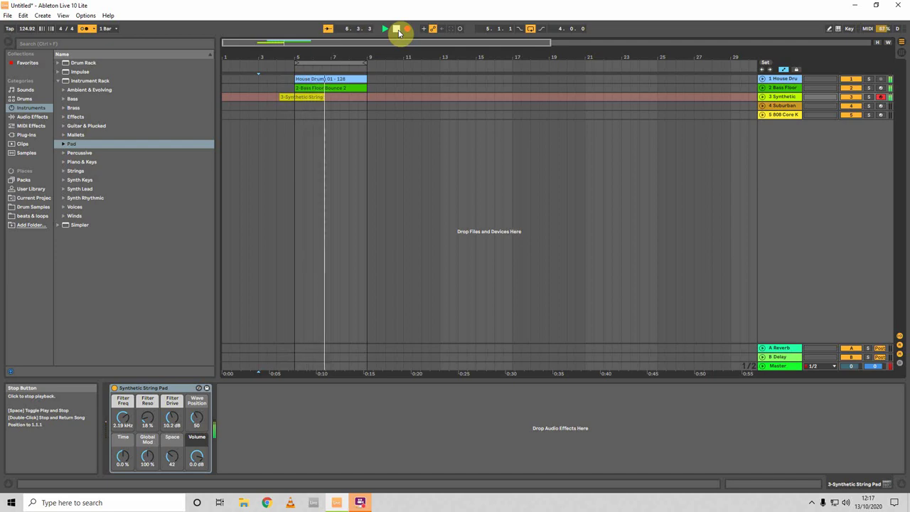
pyautogui.click(399, 32)
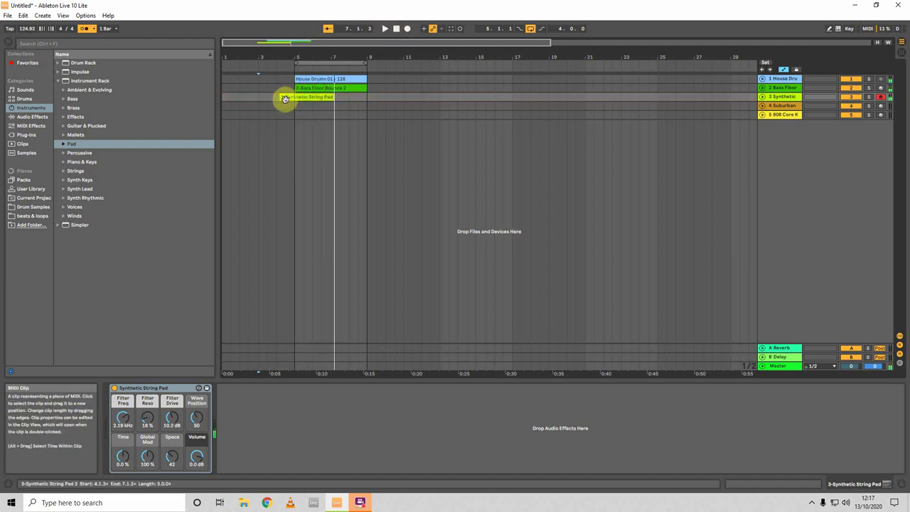
pyautogui.moveTo(283, 99); pyautogui.dragTo(295, 100)
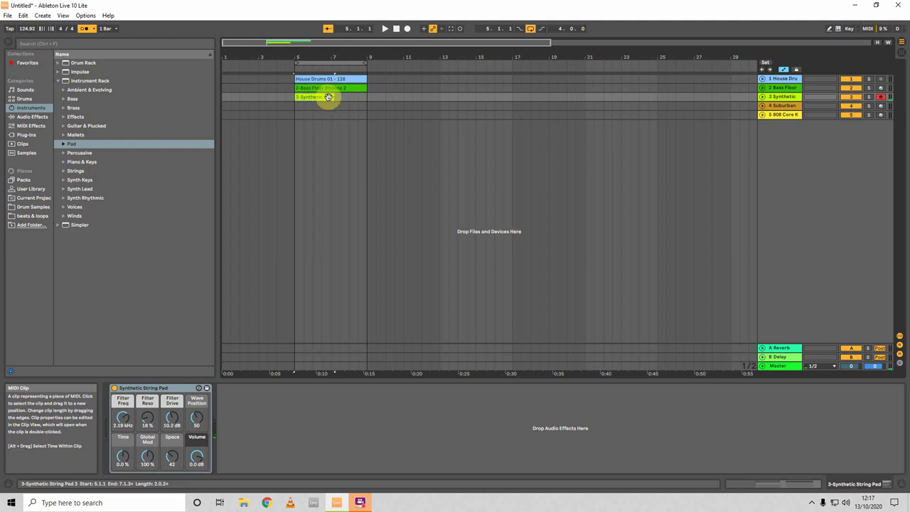
# - Open the pad clip's notes, zoom to show them all, and start playback
pyautogui.doubleClick(327, 97)
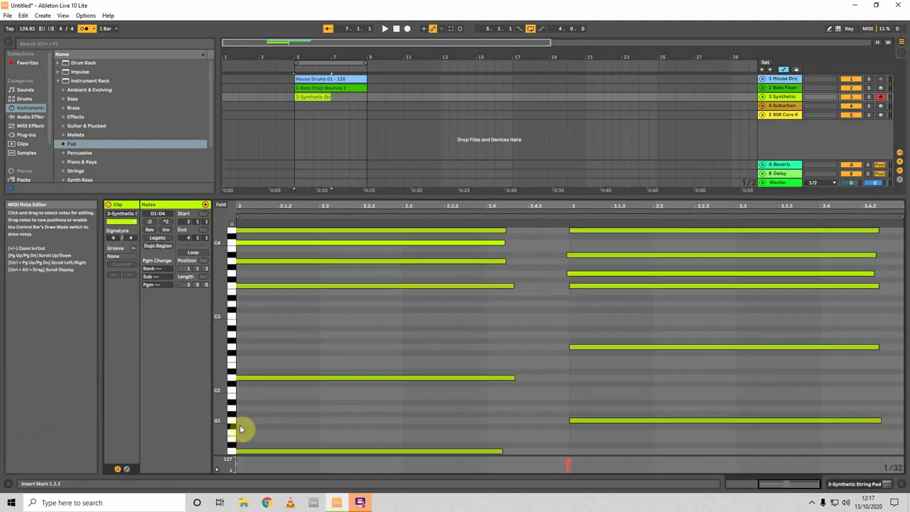
pyautogui.moveTo(227, 402); pyautogui.dragTo(279, 446)
pyautogui.click(279, 444)
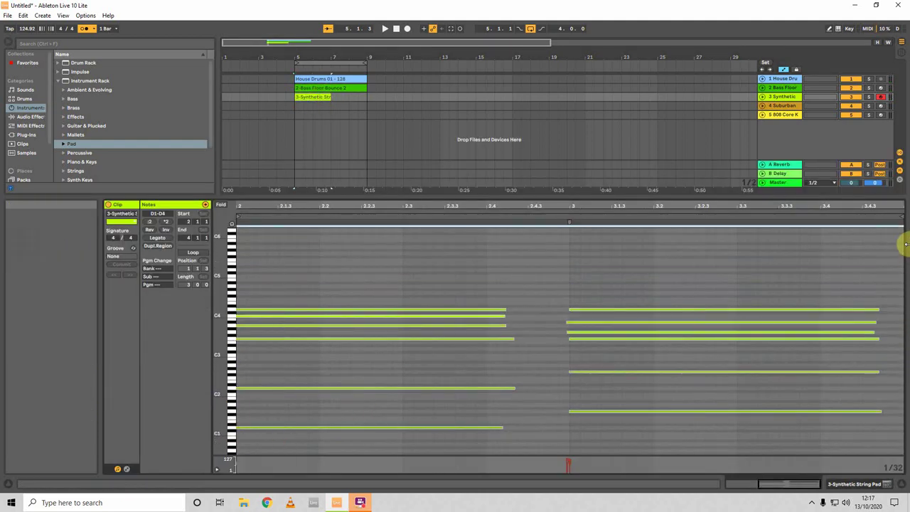
pyautogui.press('space')
# - Check the metronome count-in settings, then split the pad clip at bar 7 with Ctrl+E
pyautogui.click(325, 122)
pyautogui.click(93, 29)
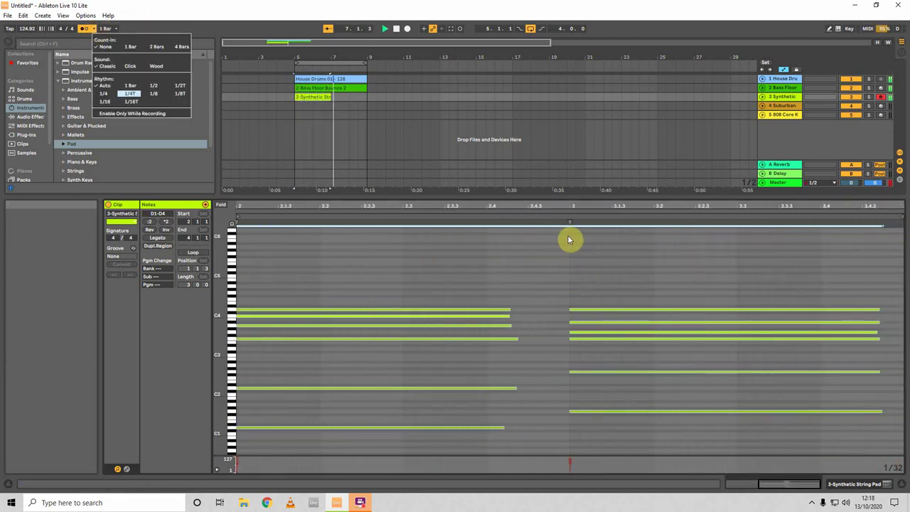
pyautogui.click(315, 96)
pyautogui.click(346, 95)
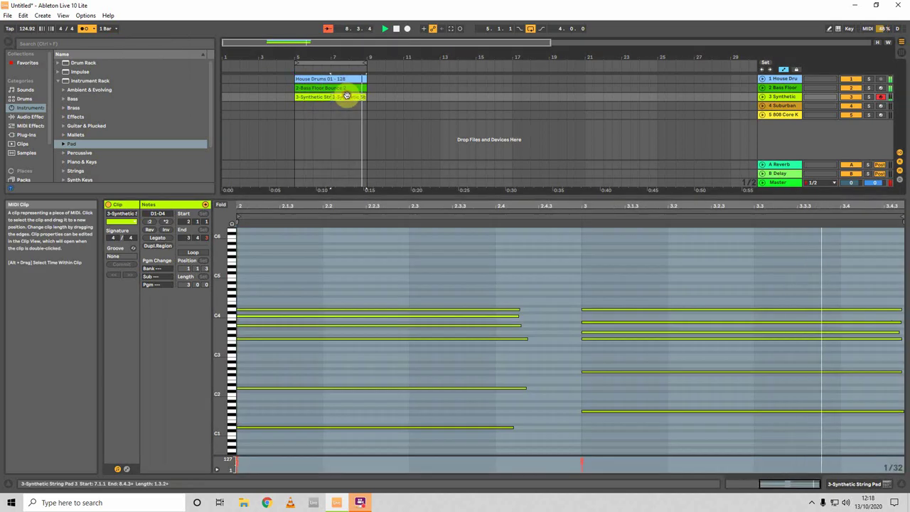
pyautogui.hotkey('ctrl', 'e')
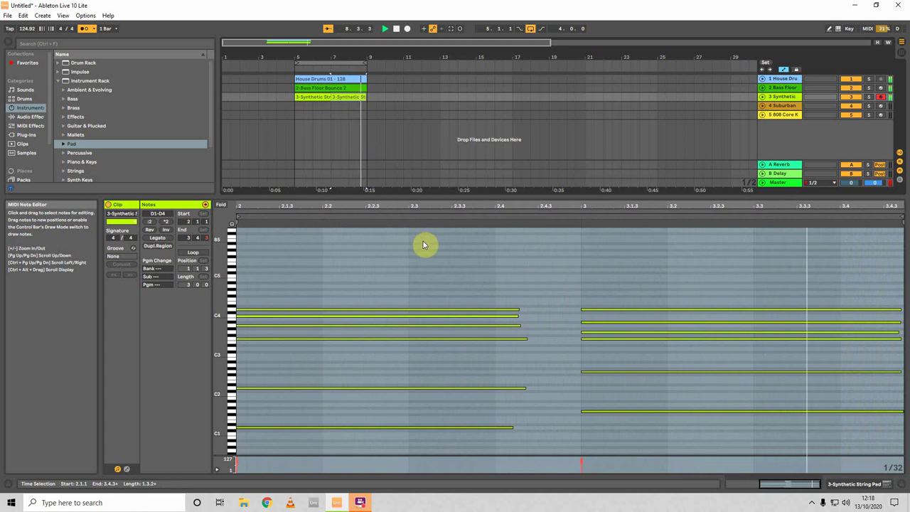
# - Turn off the metronome in Session view, then arm the Suburban track 4 in Arrangement
pyautogui.click(321, 105)
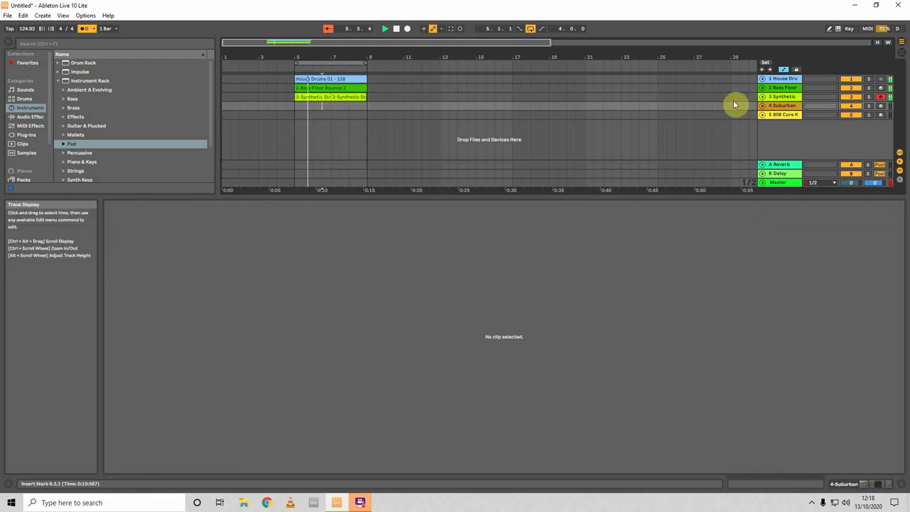
pyautogui.click(780, 96)
pyautogui.click(902, 46)
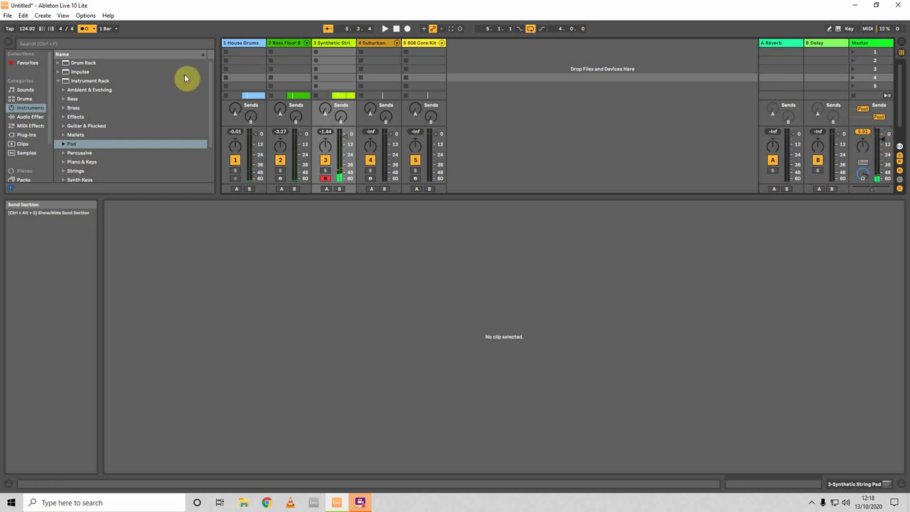
pyautogui.click(85, 29)
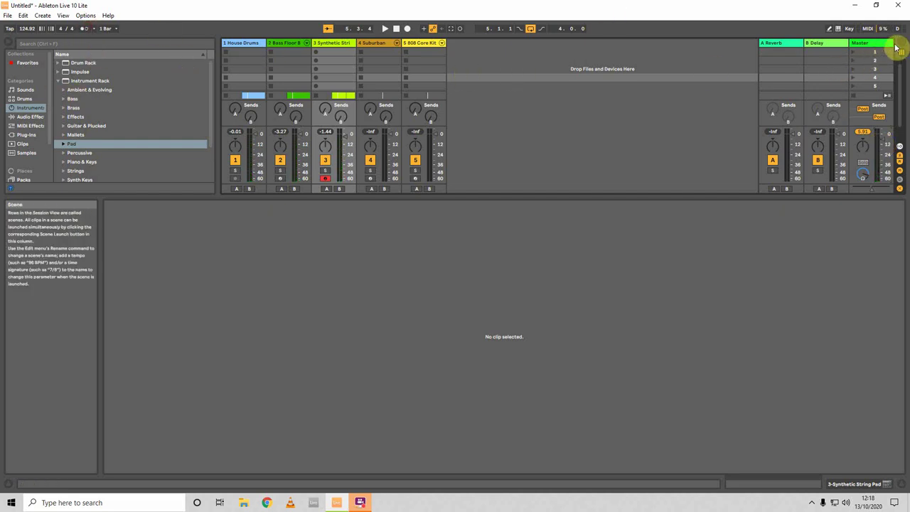
pyautogui.press('Tab')
pyautogui.click(786, 106)
pyautogui.click(880, 107)
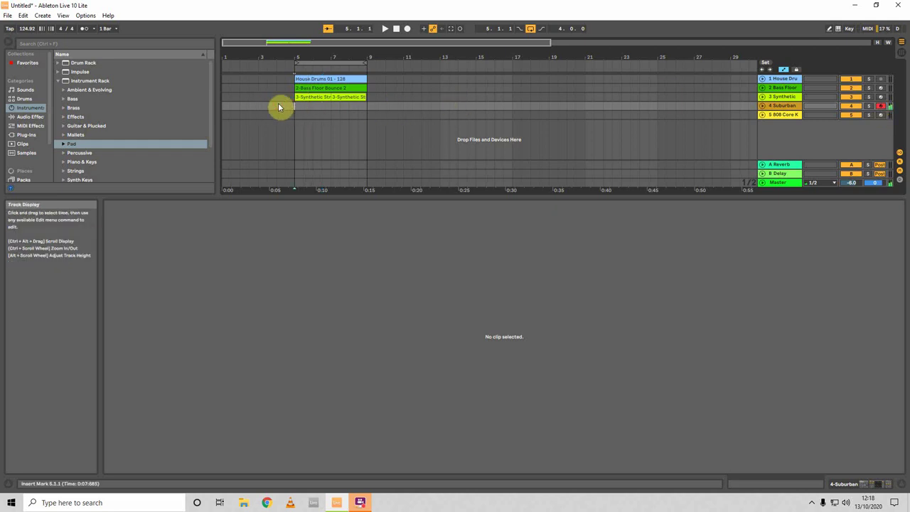
# - Record a Suburban clip on track 4 from bar 5, then select and play its G3–A#4 notes
pyautogui.click(290, 108)
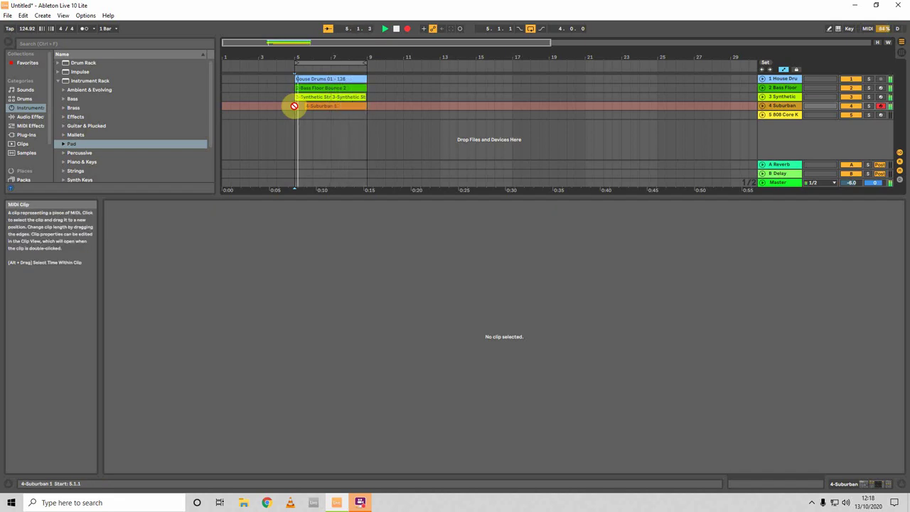
pyautogui.doubleClick(315, 106)
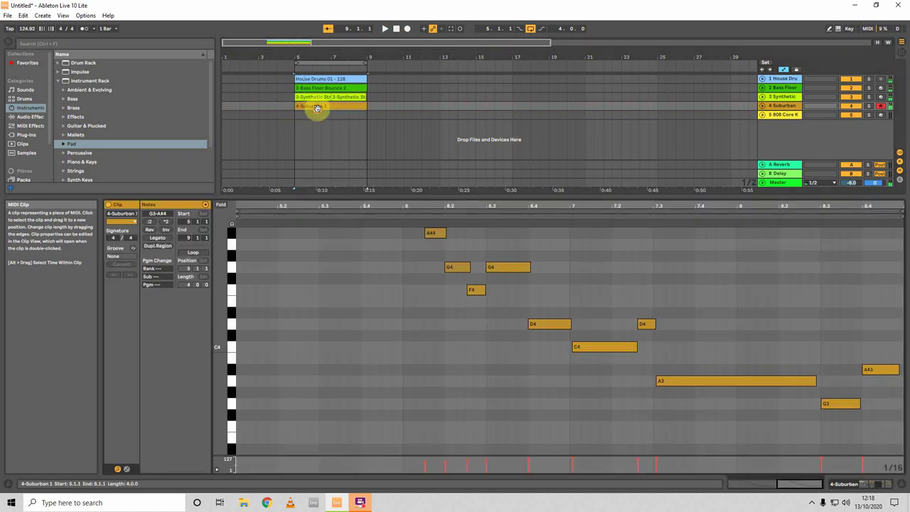
pyautogui.scroll(2, 315, 345)
pyautogui.moveTo(223, 308); pyautogui.dragTo(220, 304)
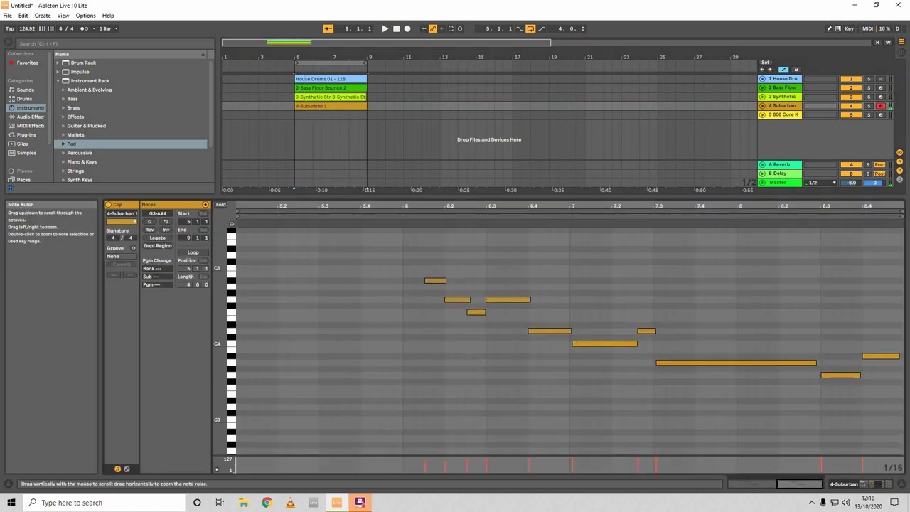
pyautogui.moveTo(357, 270); pyautogui.dragTo(906, 409)
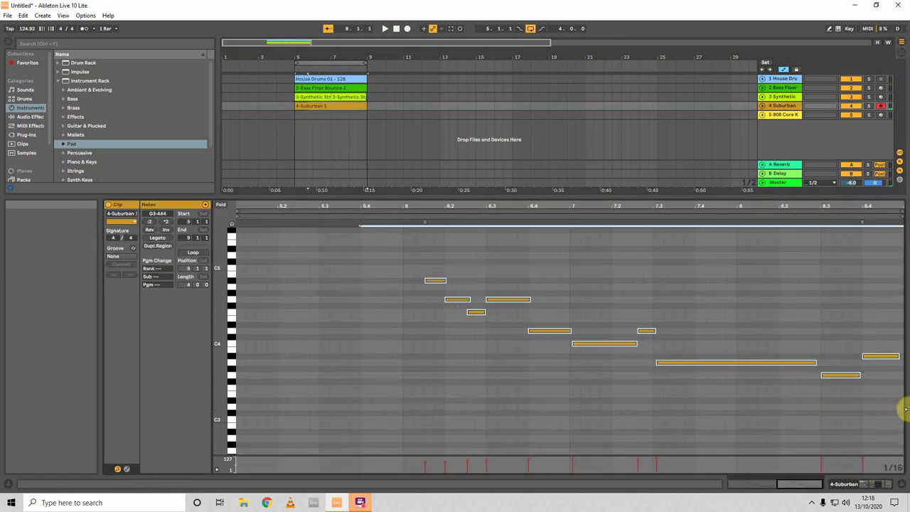
pyautogui.press('space')
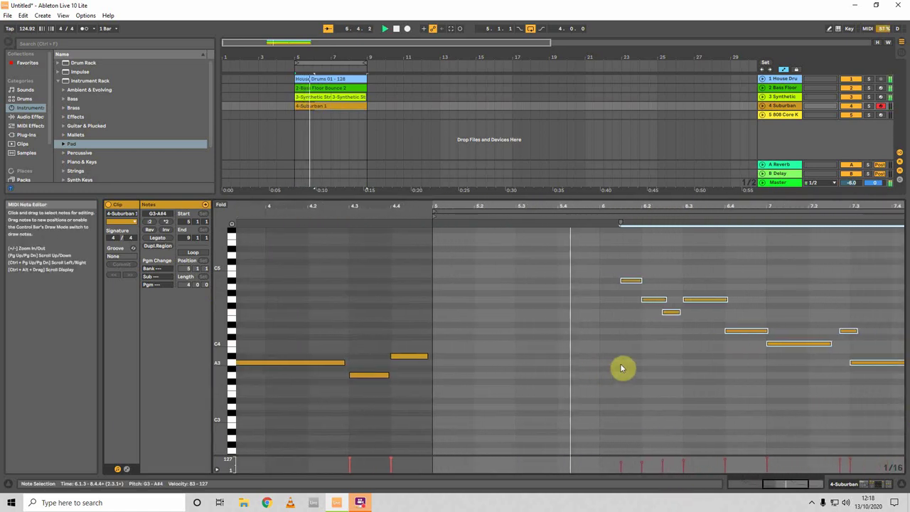
# - Insert a Compressor after EQ Three on the Suburban track and audition the set from bar 5
pyautogui.click(885, 485)
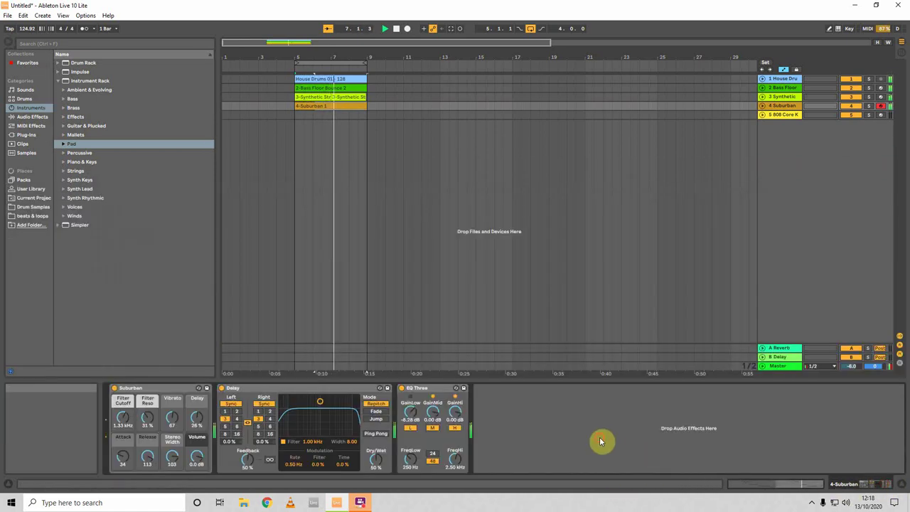
pyautogui.click(410, 393)
pyautogui.click(31, 118)
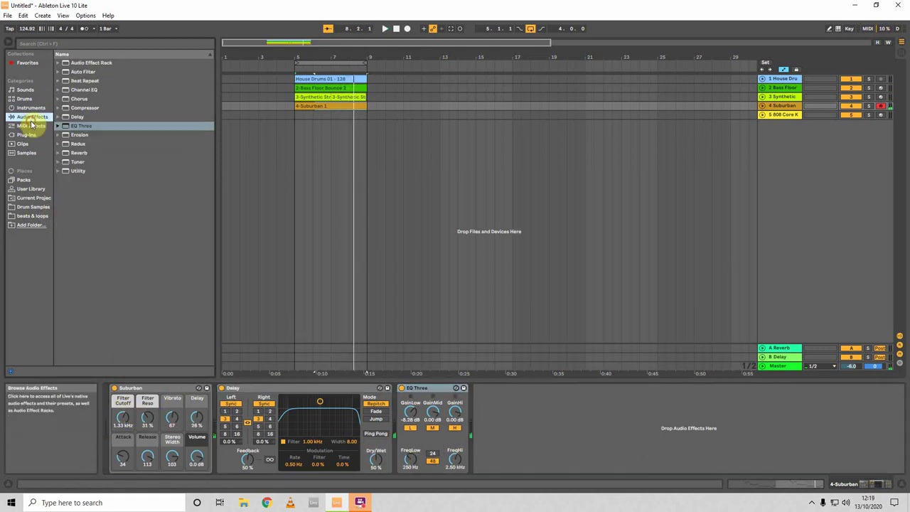
pyautogui.moveTo(80, 108); pyautogui.dragTo(488, 406)
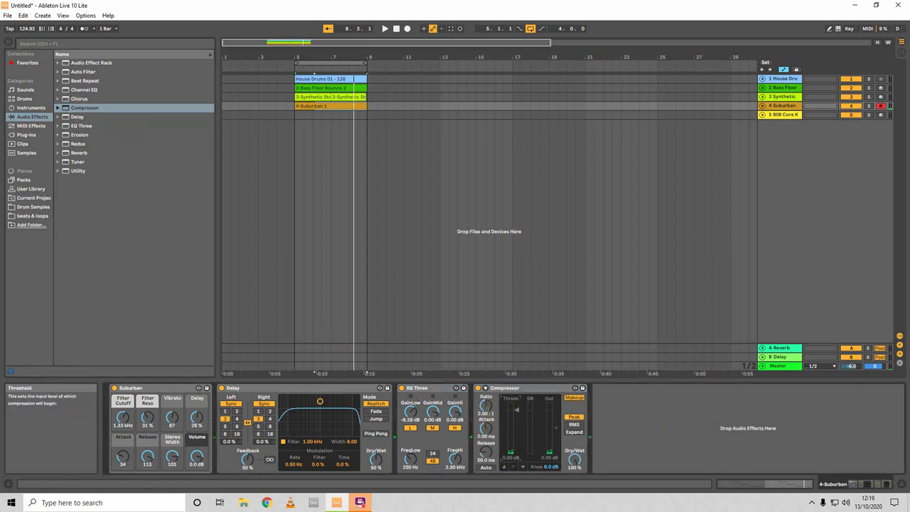
pyautogui.press('space')
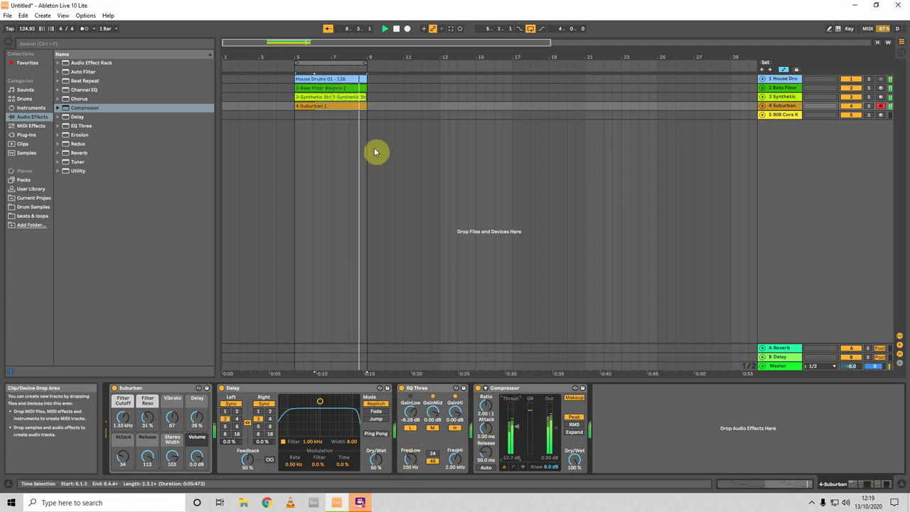
pyautogui.press('space')
# - Record an open hi-hat pattern on the 808 Core Kit track starting at bar 5
pyautogui.click(884, 116)
pyautogui.click(785, 117)
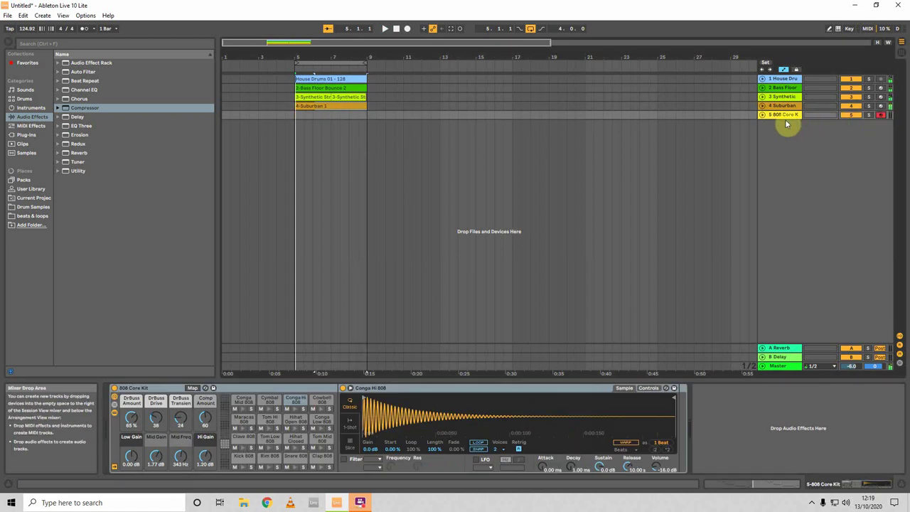
pyautogui.click(21, 99)
pyautogui.click(295, 115)
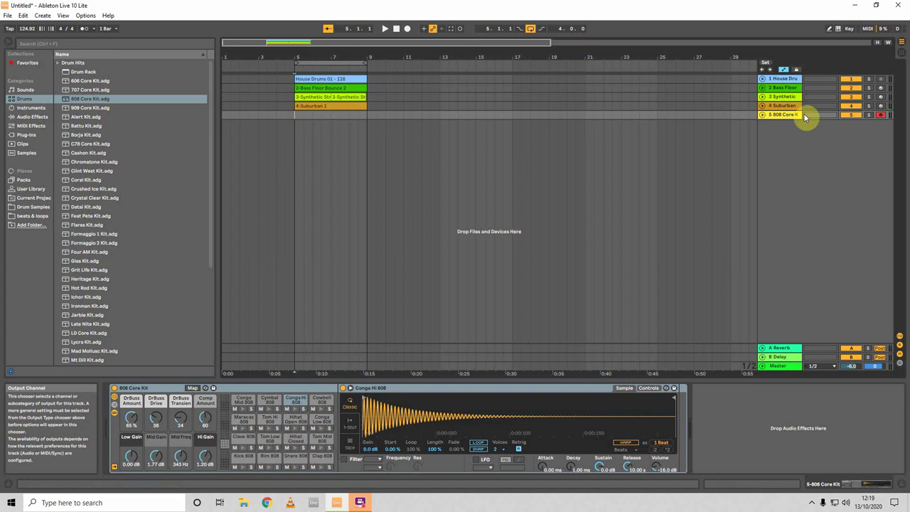
pyautogui.press('F9')
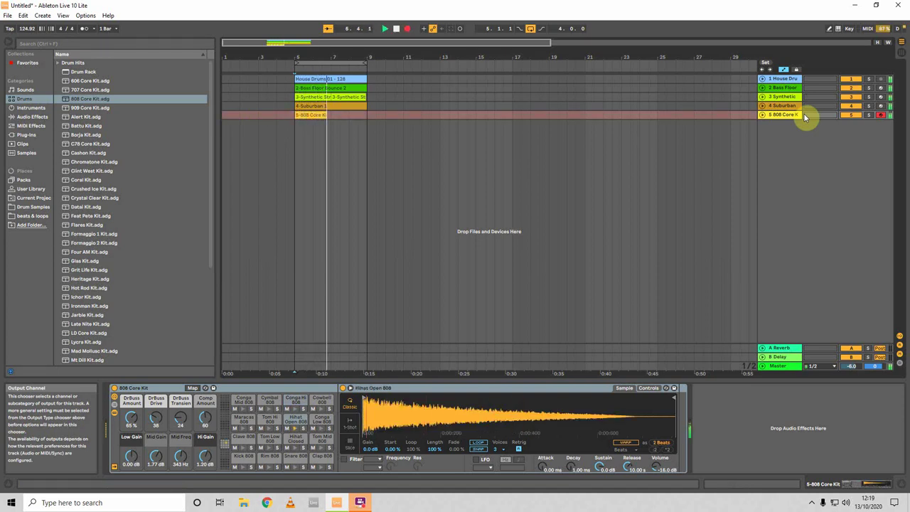
pyautogui.press('space')
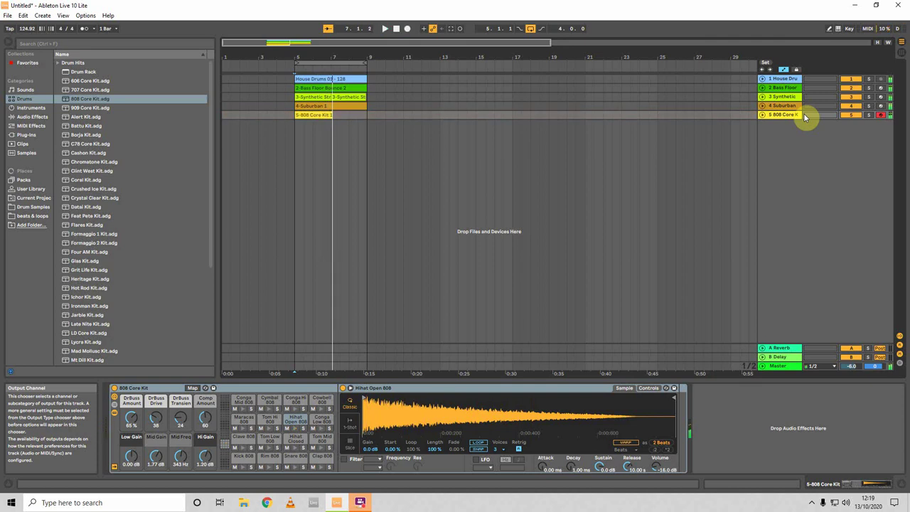
# - Quantize the recorded 808 hi-hat notes to the grid and play them back
pyautogui.doubleClick(312, 115)
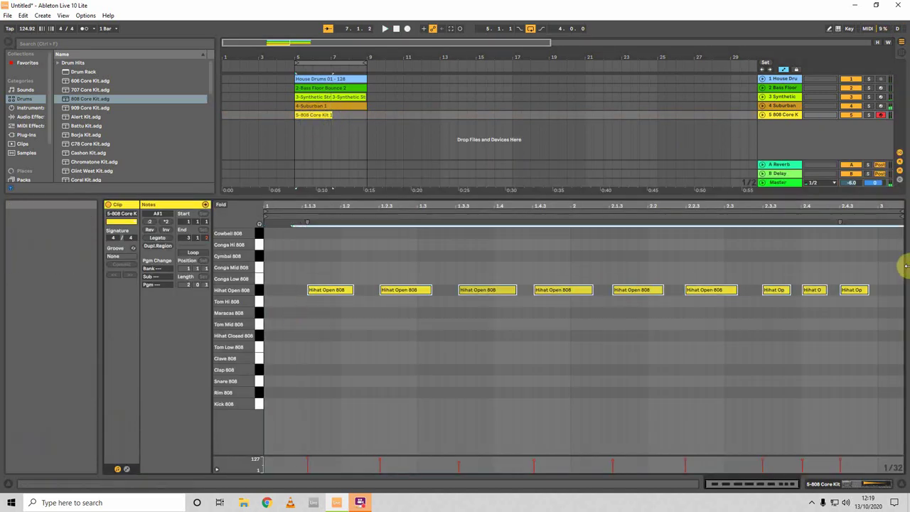
pyautogui.hotkey('ctrl', 'u')
pyautogui.press('space')
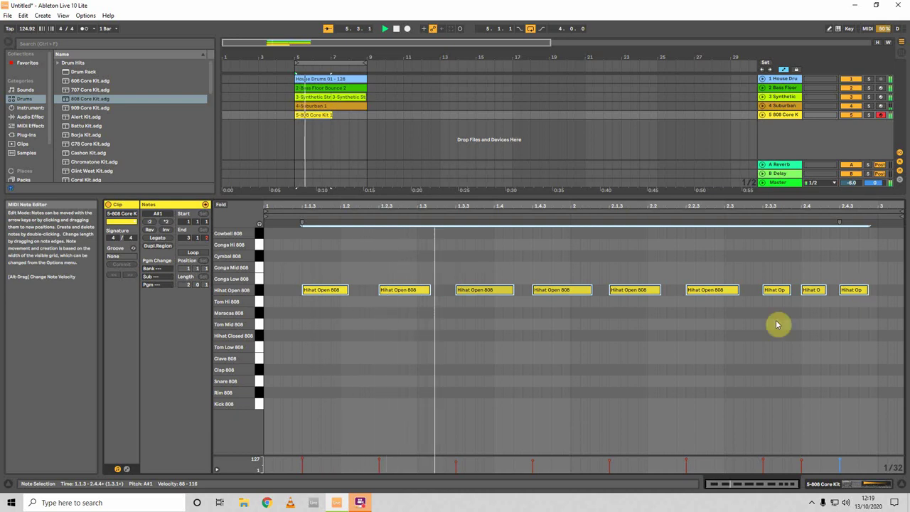
# - Shorten the open hi-hat sample in Simpler to one beat and audition it from bar 5
pyautogui.click(869, 489)
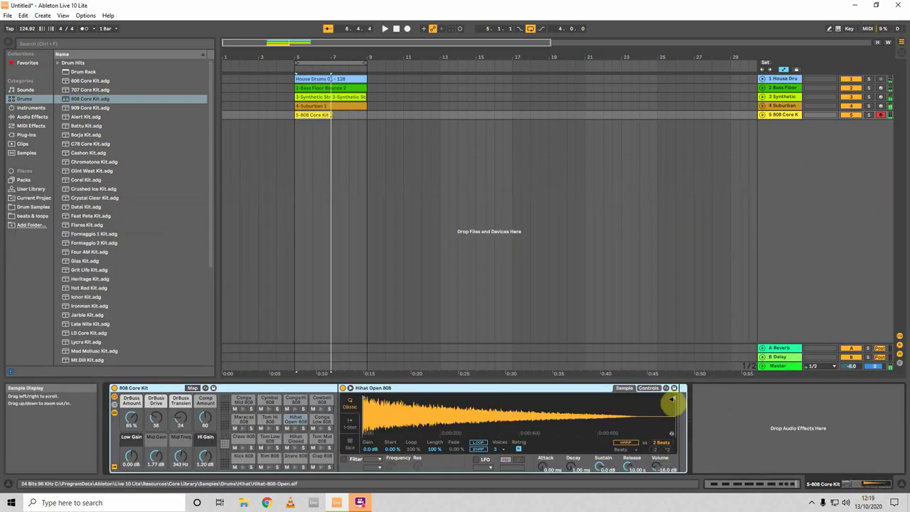
pyautogui.moveTo(671, 400); pyautogui.dragTo(500, 404)
pyautogui.press('space')
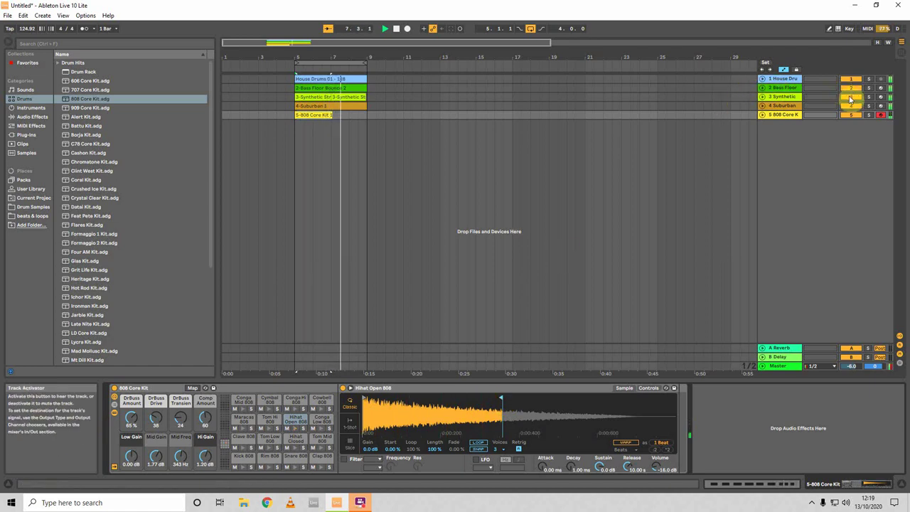
pyautogui.press('space')
# - Duplicate the 808 hi-hat clip to bar 7 and play it back to hear the copy
pyautogui.click(311, 116)
pyautogui.hotkey('ctrl', 'd')
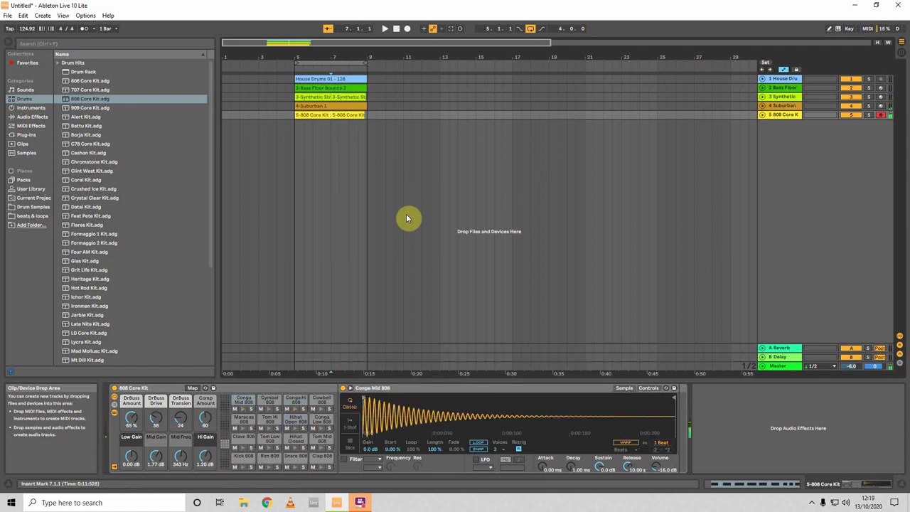
pyautogui.press('space')
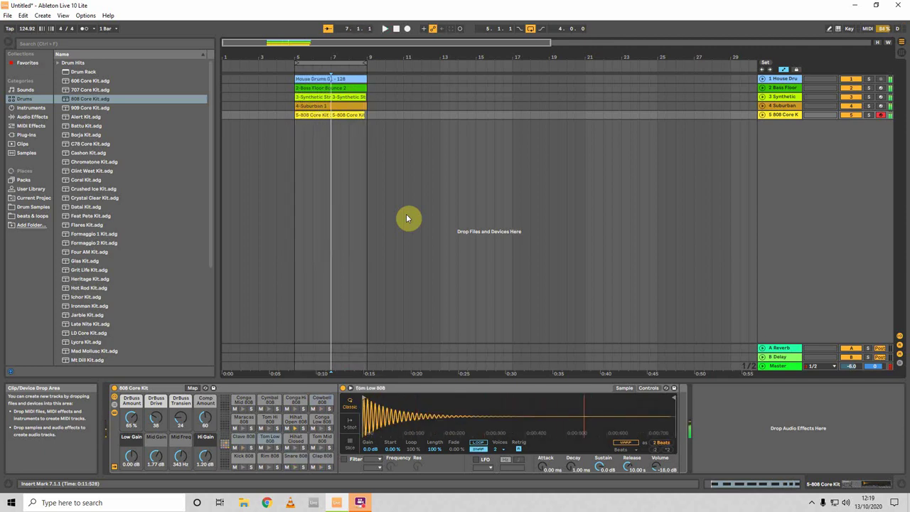
pyautogui.click(291, 133)
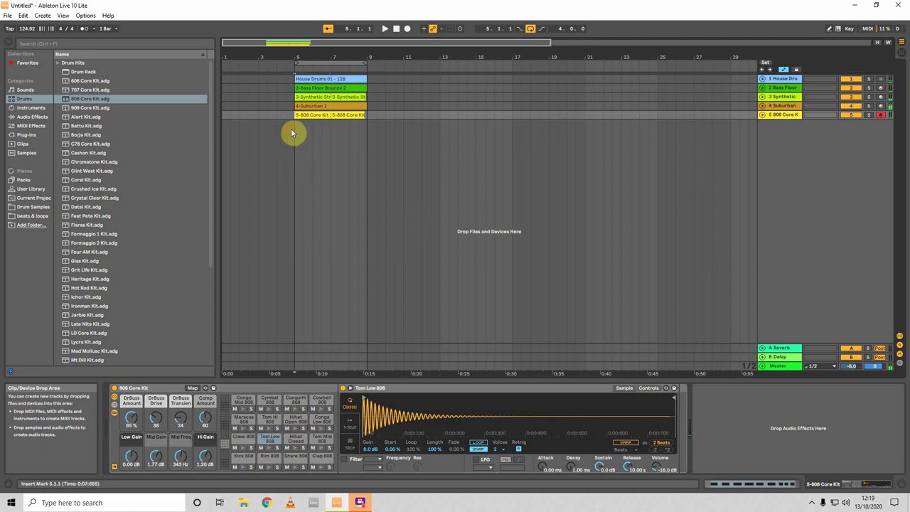
pyautogui.moveTo(333, 118); pyautogui.dragTo(368, 118)
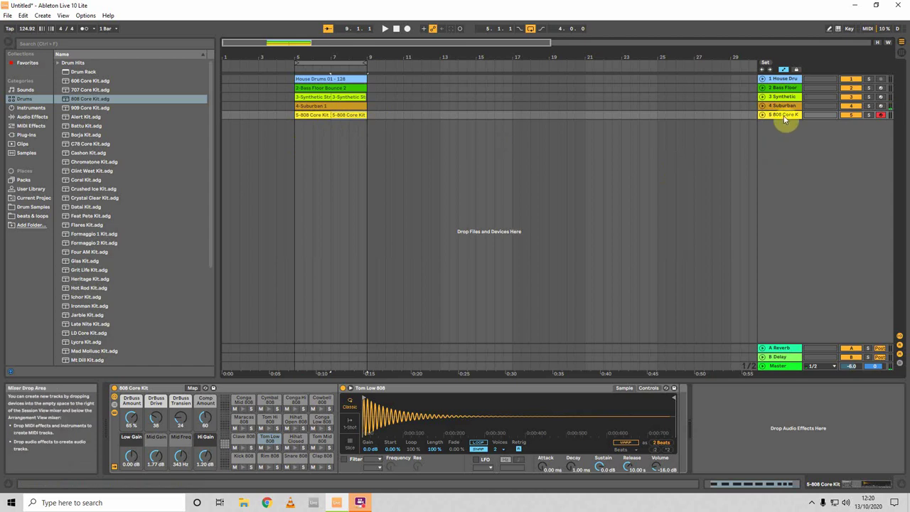
pyautogui.click(784, 150)
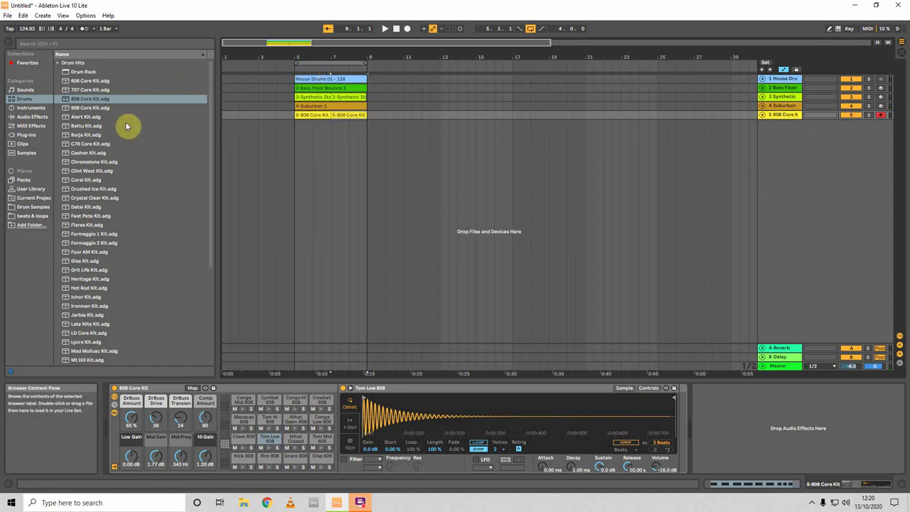
# - Create a TAL-NoiseMaker track from Plug-Ins and load its PD Dream of '86 TUC preset
pyautogui.click(27, 135)
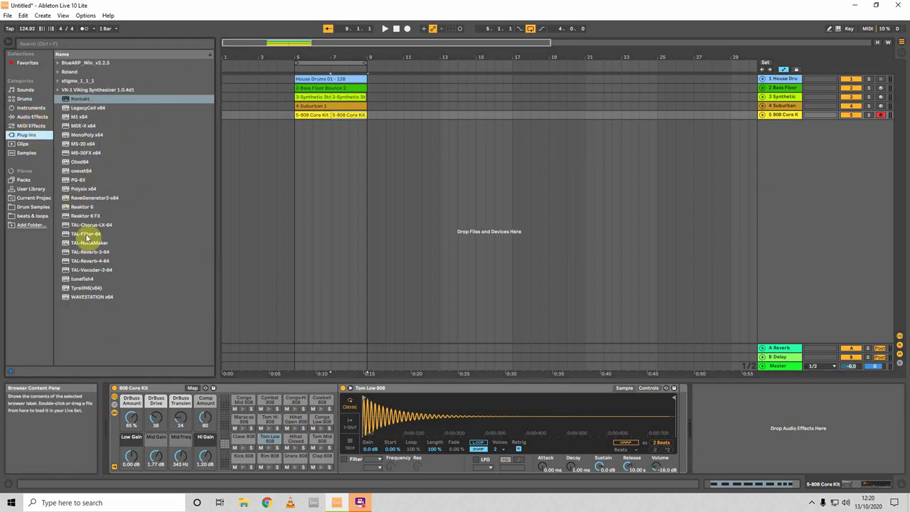
pyautogui.moveTo(83, 246); pyautogui.dragTo(308, 173)
pyautogui.click(356, 105)
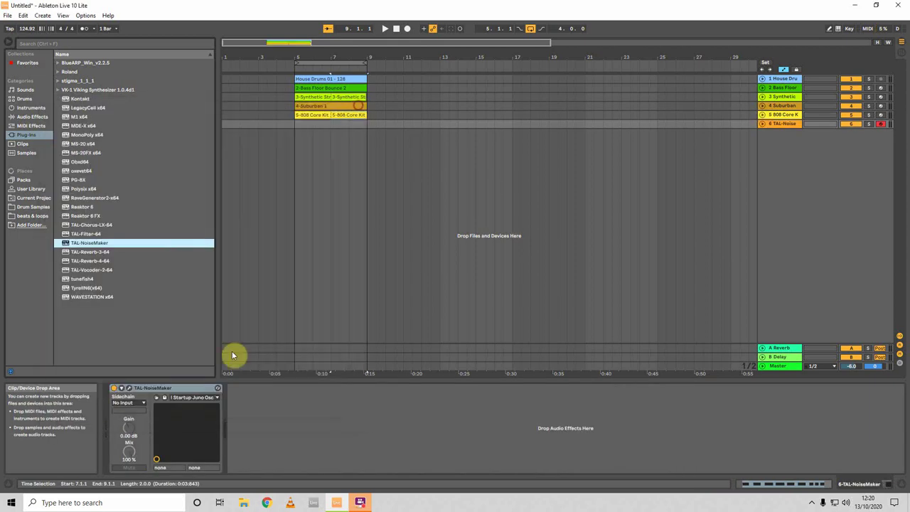
pyautogui.click(188, 397)
pyautogui.scroll(-1, 214, 267)
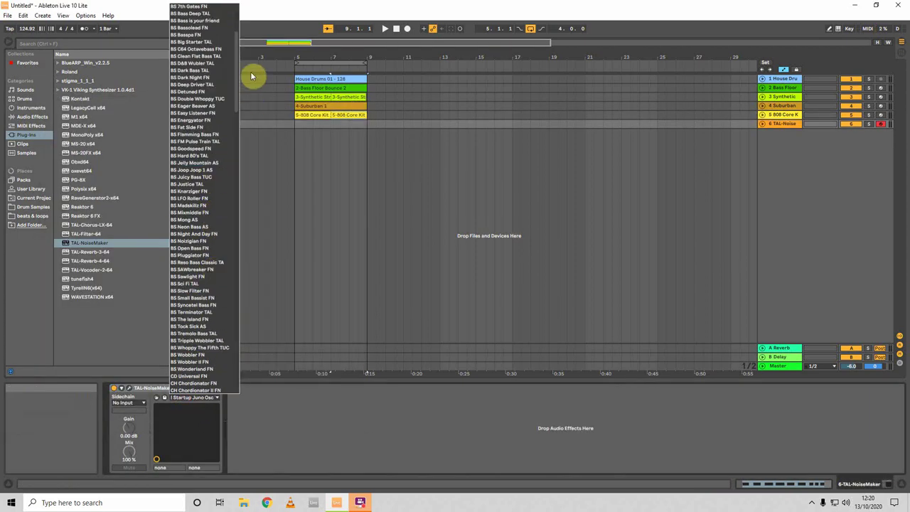
pyautogui.moveTo(237, 93); pyautogui.dragTo(226, 335)
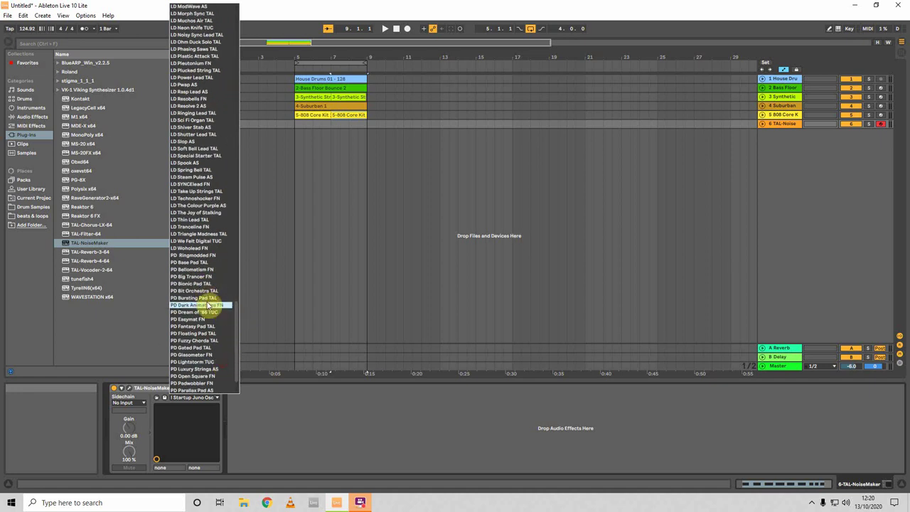
pyautogui.click(210, 312)
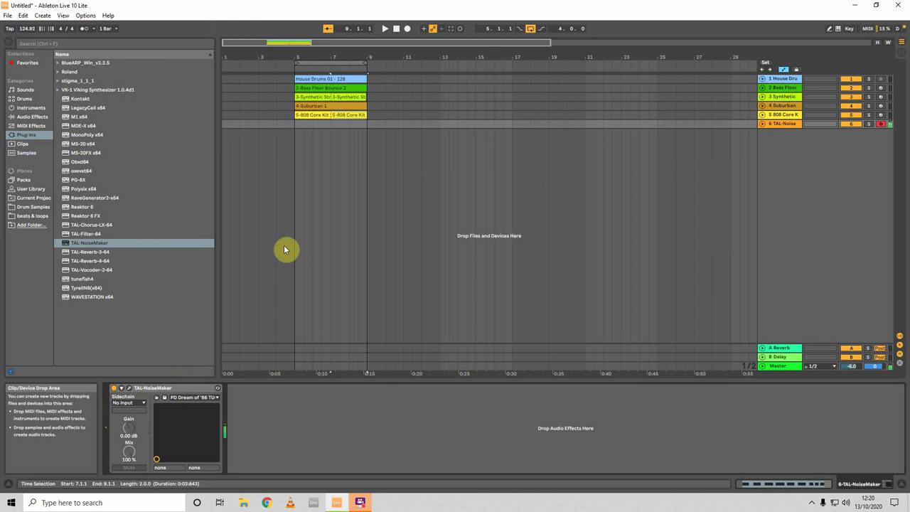
# - Play the arrangement back starting from bar 5
pyautogui.click(296, 128)
pyautogui.press('space')
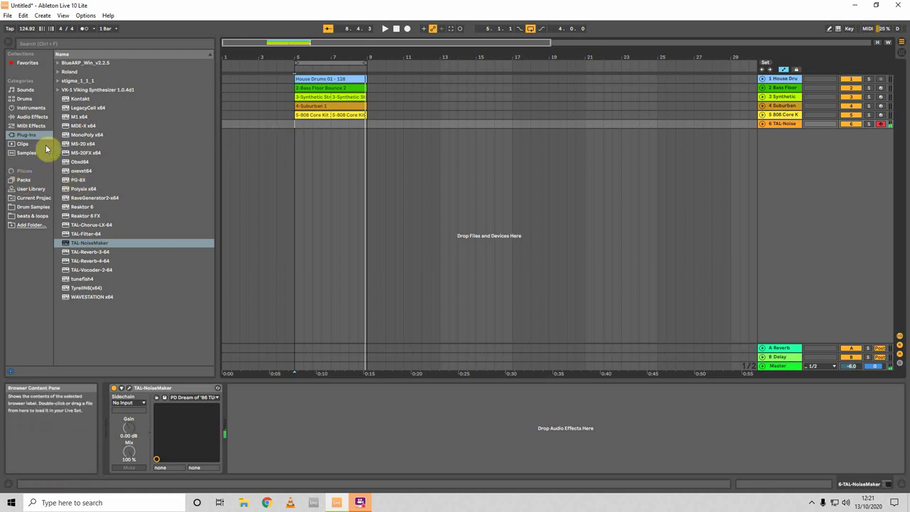
# - Add a new track with the Funk Mouth Lead preset from the Synth Lead instruments
pyautogui.click(30, 107)
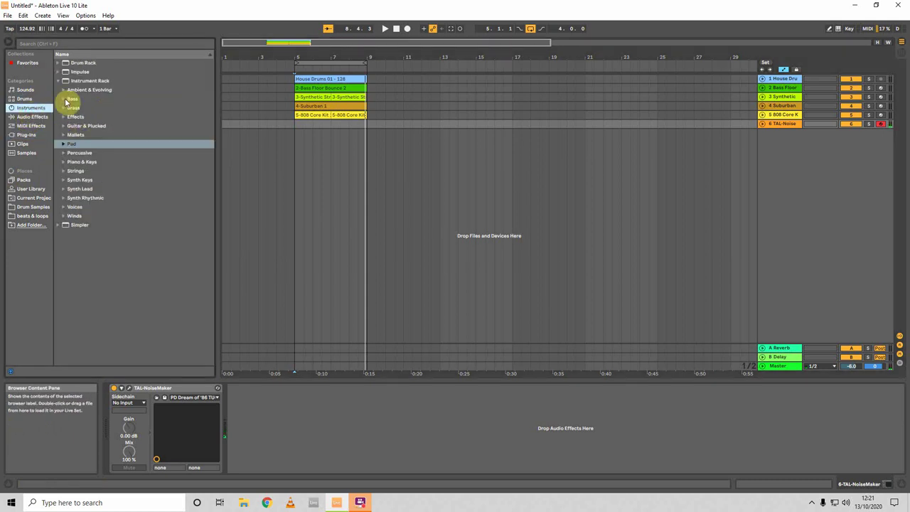
pyautogui.click(68, 188)
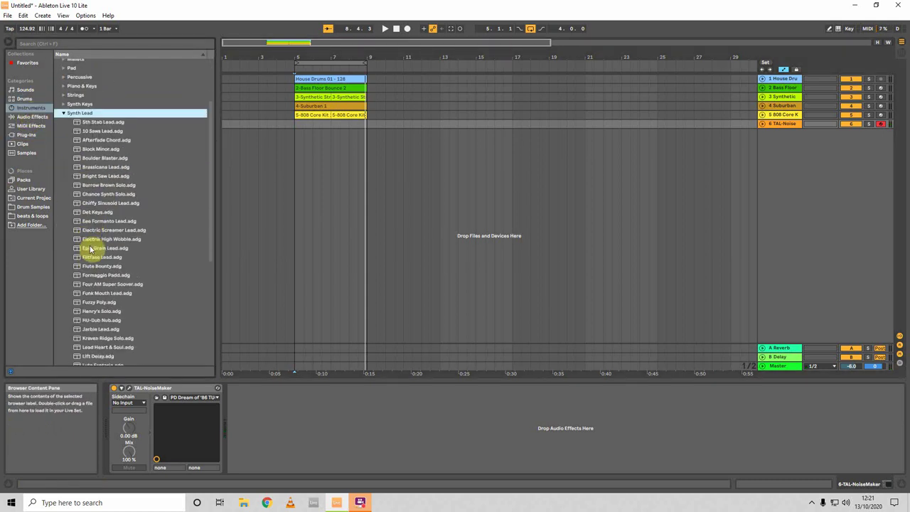
pyautogui.click(98, 254)
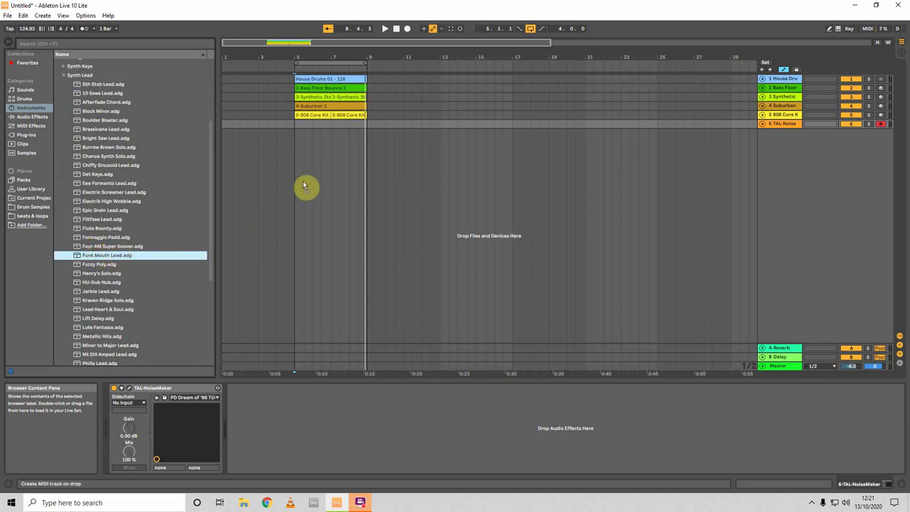
pyautogui.moveTo(292, 208); pyautogui.dragTo(294, 208)
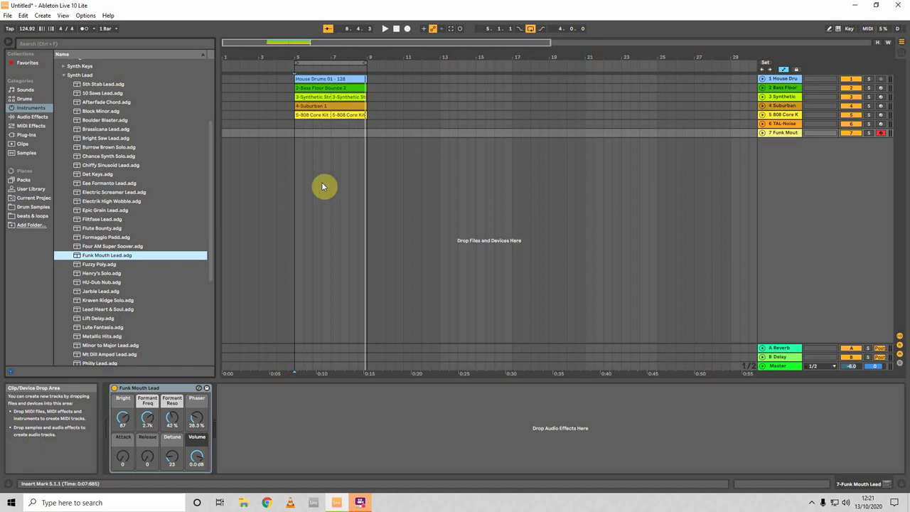
# - Add a Ping Pong Delay after Funk Mouth Lead and start playback to hear it
pyautogui.click(34, 117)
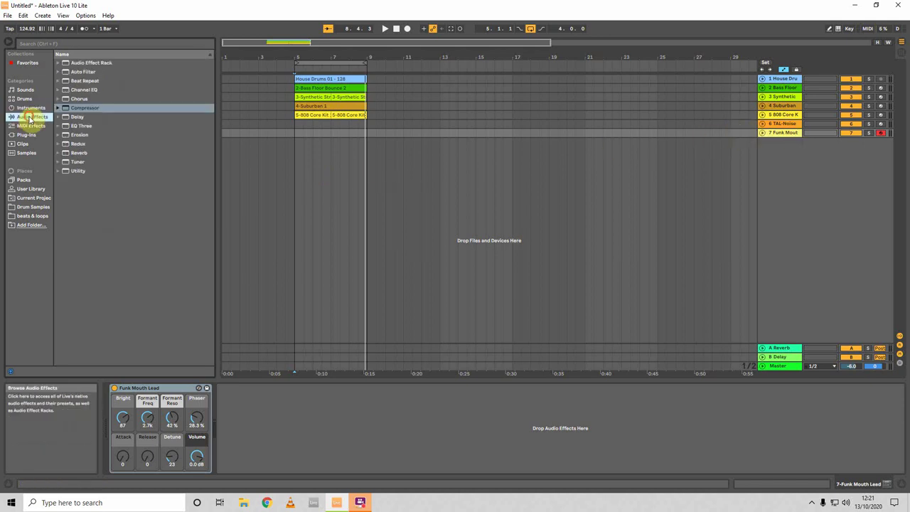
pyautogui.moveTo(76, 119); pyautogui.dragTo(259, 412)
pyautogui.click(369, 434)
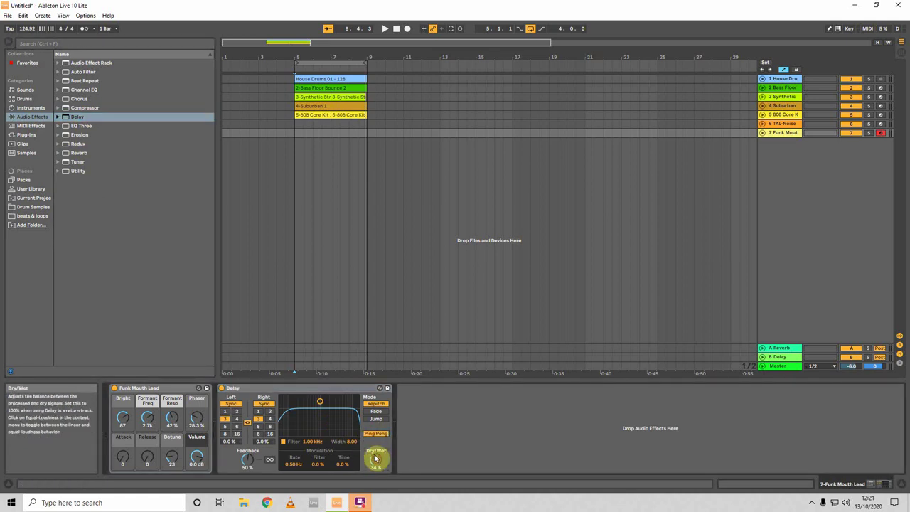
pyautogui.press('space')
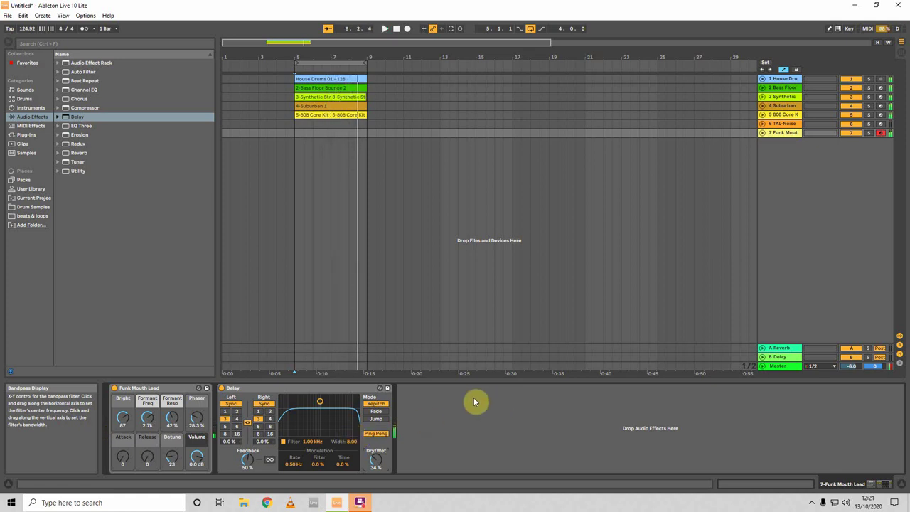
# - Switch off the Suburban track and replay the set from bar 5 without it
pyautogui.click(332, 98)
pyautogui.press('space')
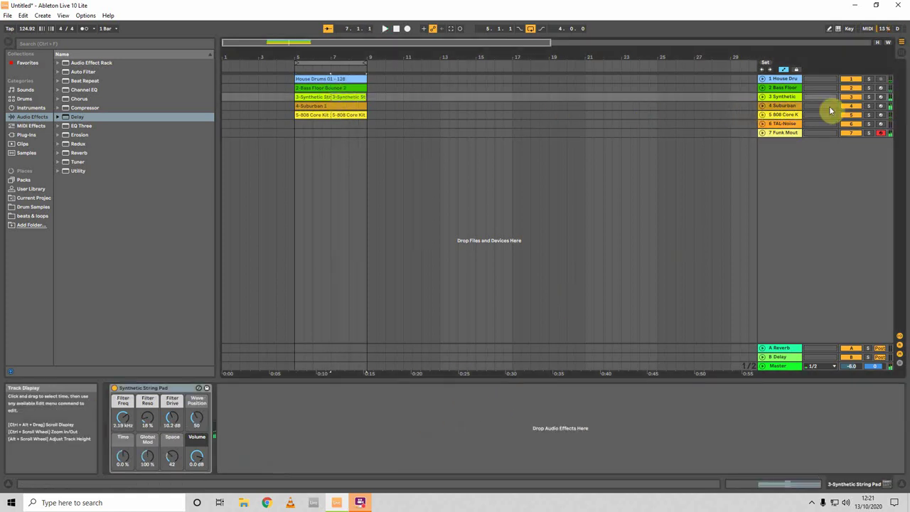
pyautogui.click(848, 108)
pyautogui.press('space')
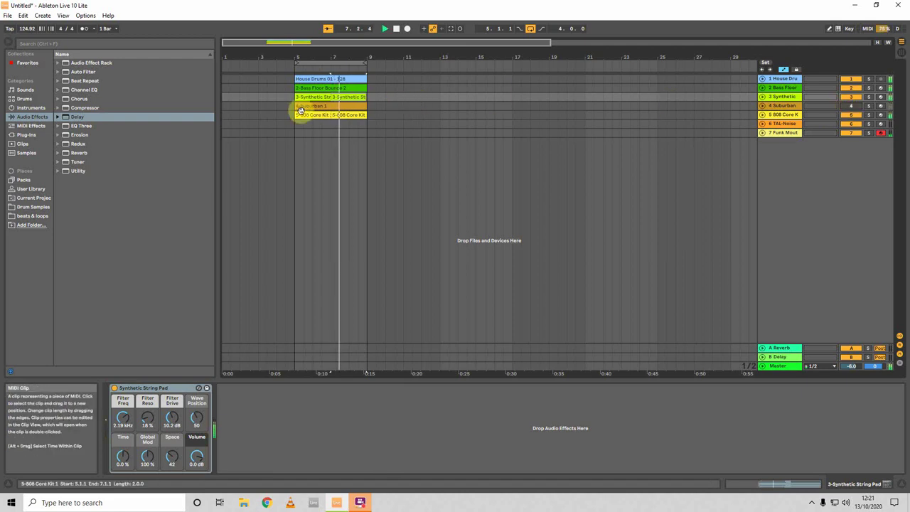
pyautogui.click(292, 116)
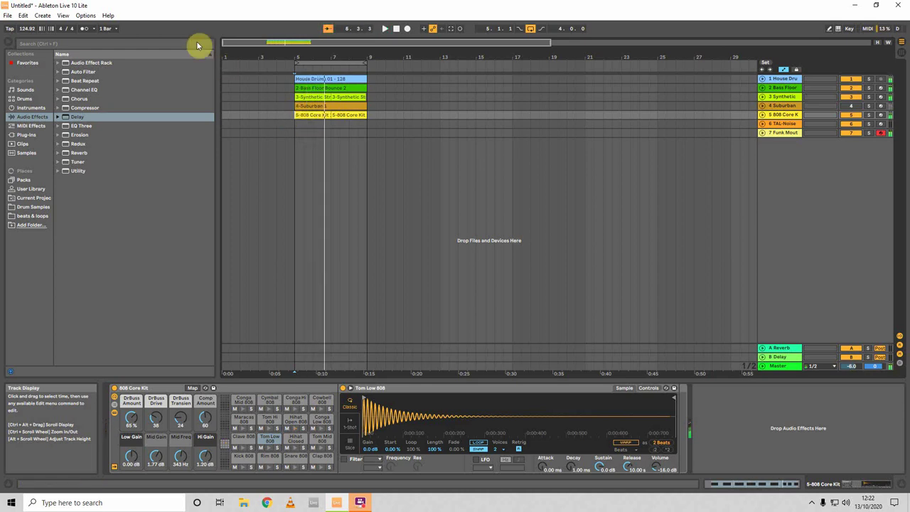
# - Delete the TAL-Noise track from the arrangement
pyautogui.click(31, 117)
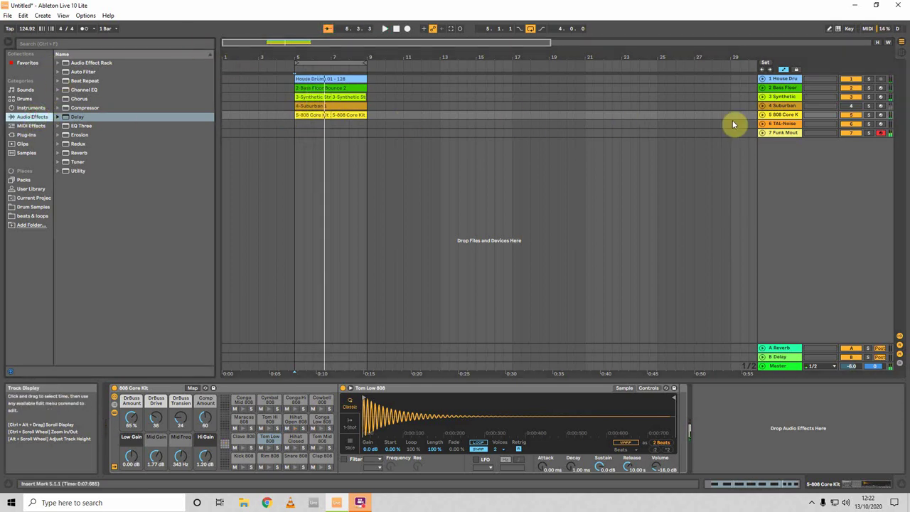
pyautogui.click(780, 126)
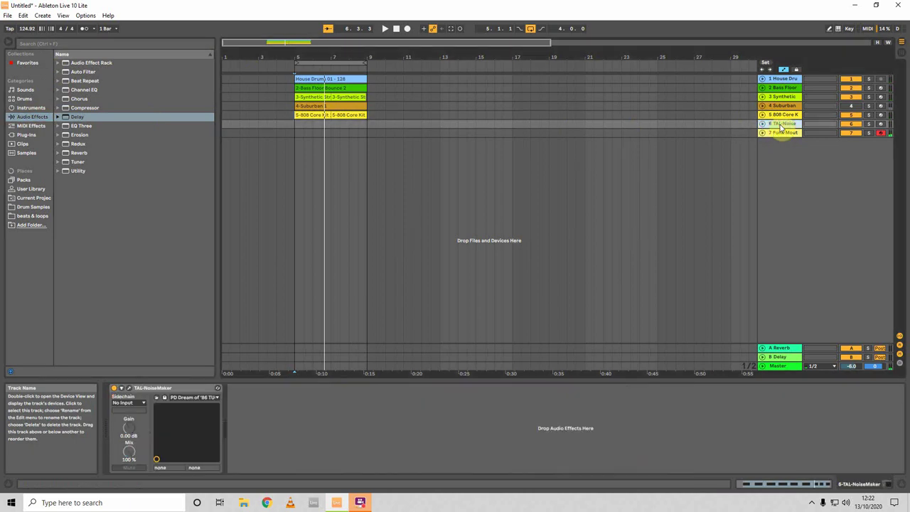
pyautogui.rightClick(780, 126)
pyautogui.click(814, 152)
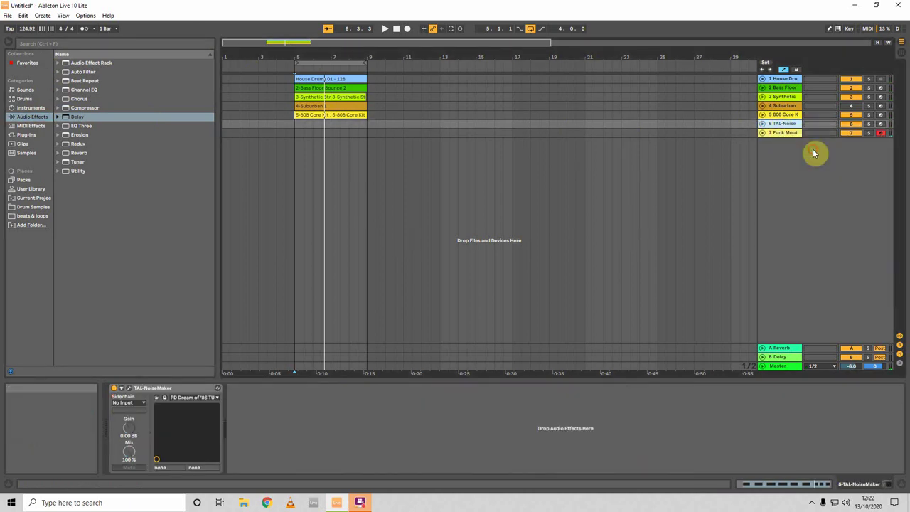
# - Select the Synthetic String Pad track and play the arrangement through once
pyautogui.click(789, 97)
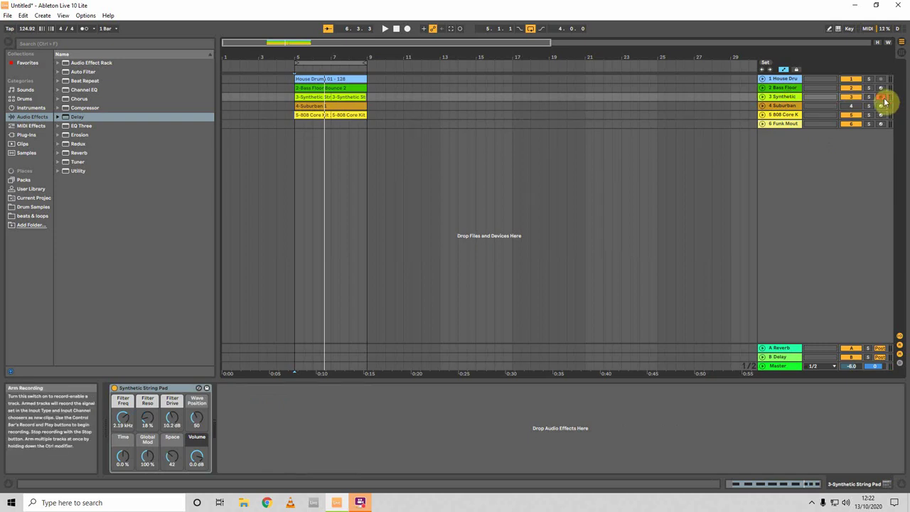
pyautogui.press('space')
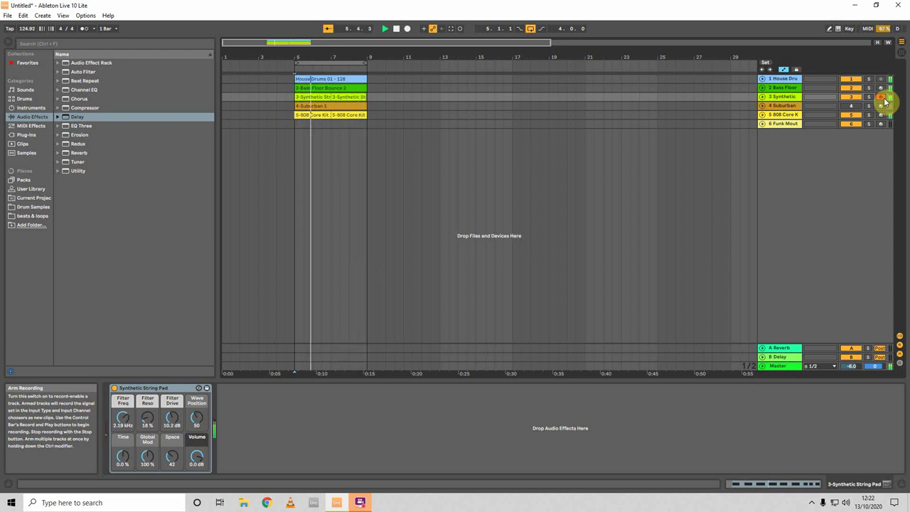
pyautogui.press('space')
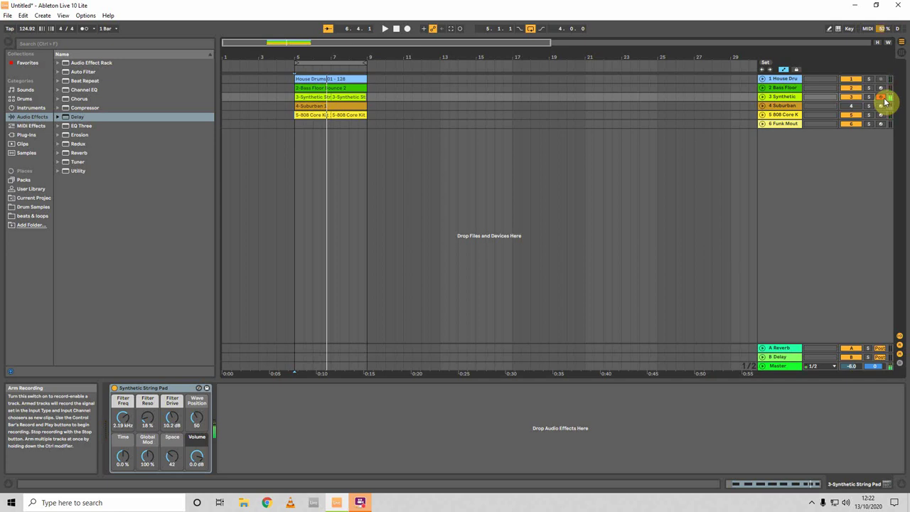
pyautogui.click(338, 93)
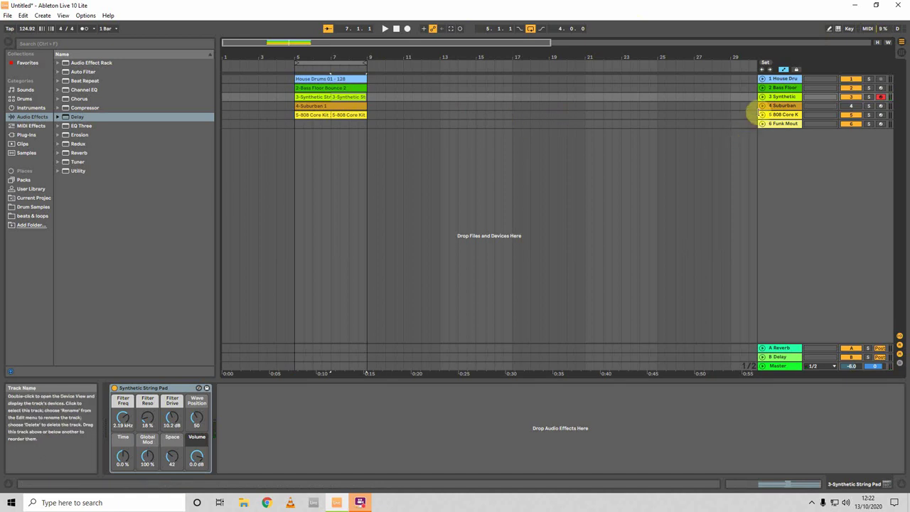
# - Reactivate the Suburban track and mark bars 5–9 on the Funk Mouth Lead track
pyautogui.click(851, 105)
pyautogui.click(791, 125)
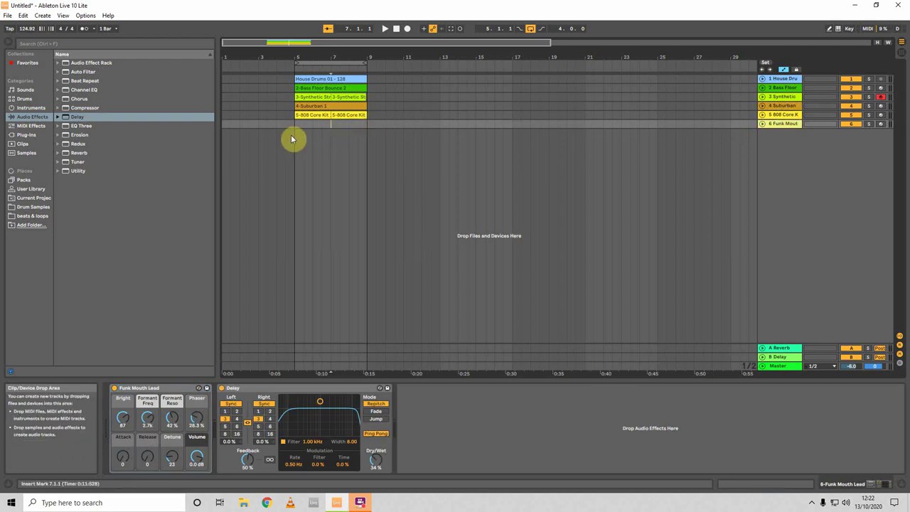
pyautogui.moveTo(292, 137); pyautogui.dragTo(371, 140)
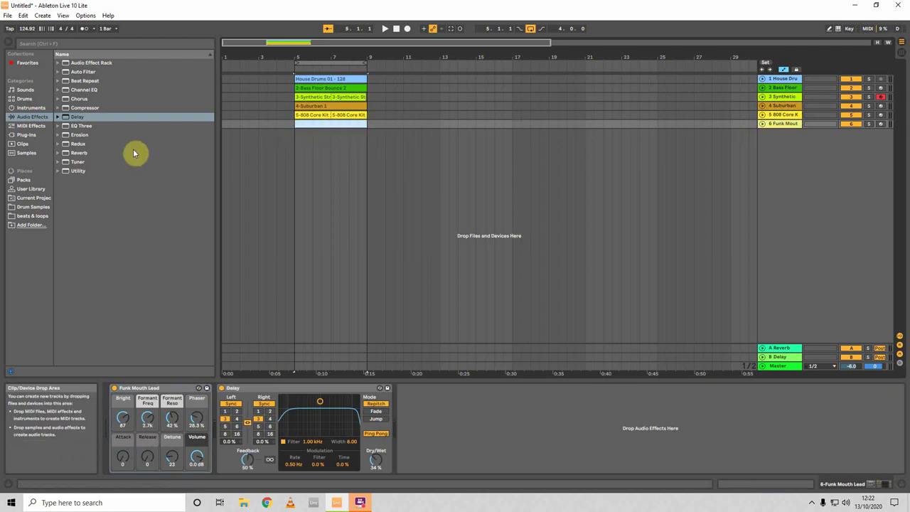
# - Widen the time selection to bars 4.3–12, then play from bar 5 with the arrangement zoomed out
pyautogui.moveTo(285, 151); pyautogui.dragTo(418, 150)
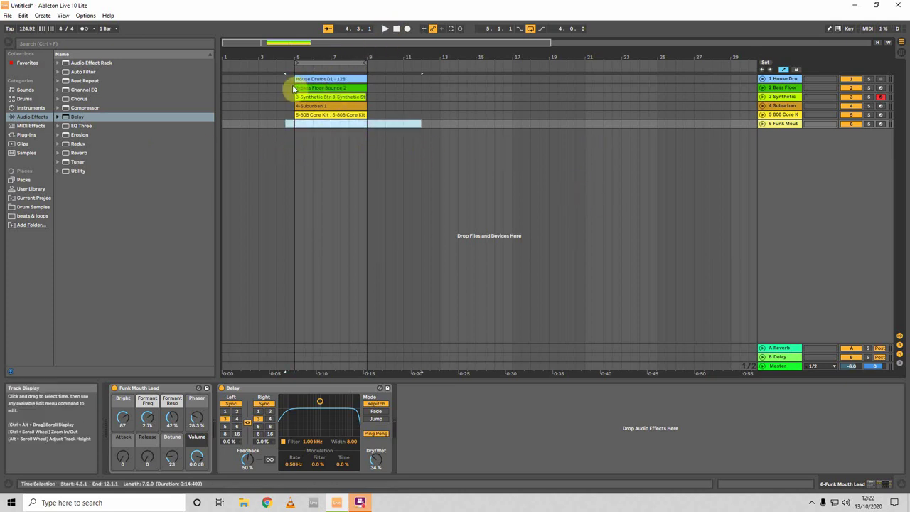
pyautogui.click(293, 89)
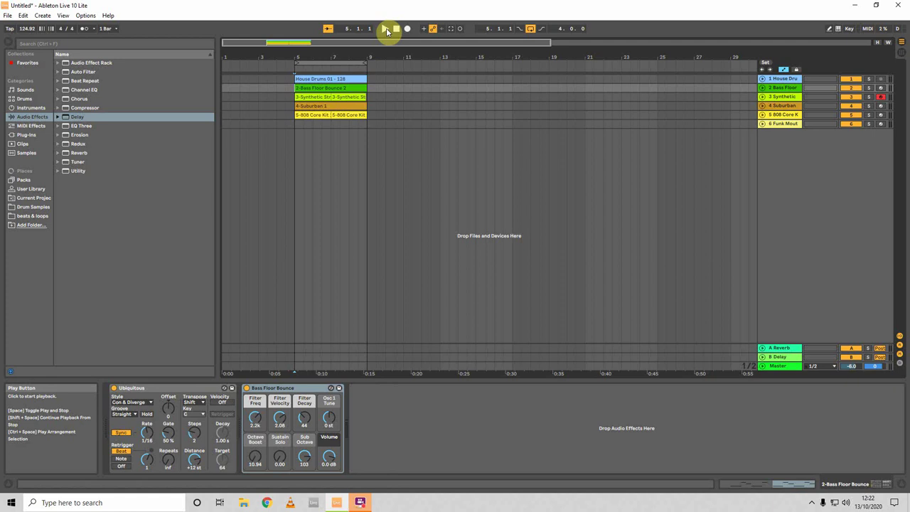
pyautogui.click(386, 27)
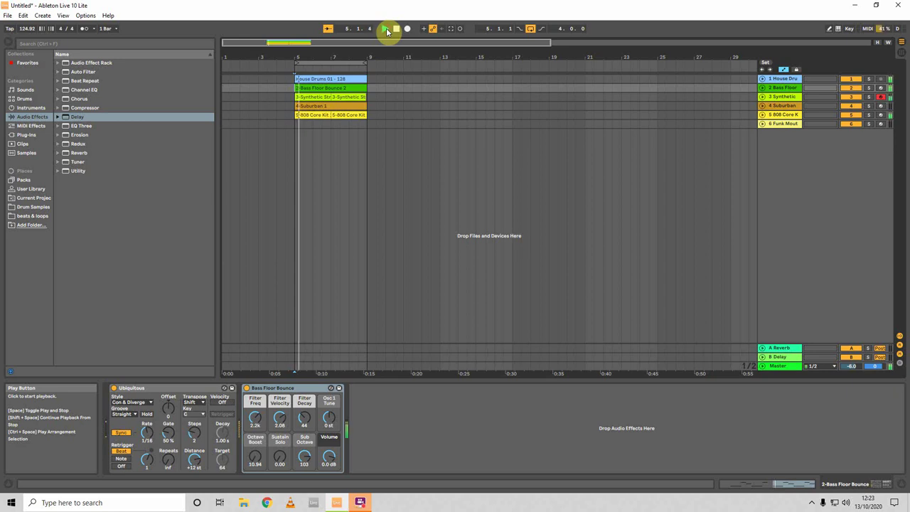
pyautogui.moveTo(329, 53); pyautogui.dragTo(313, 55)
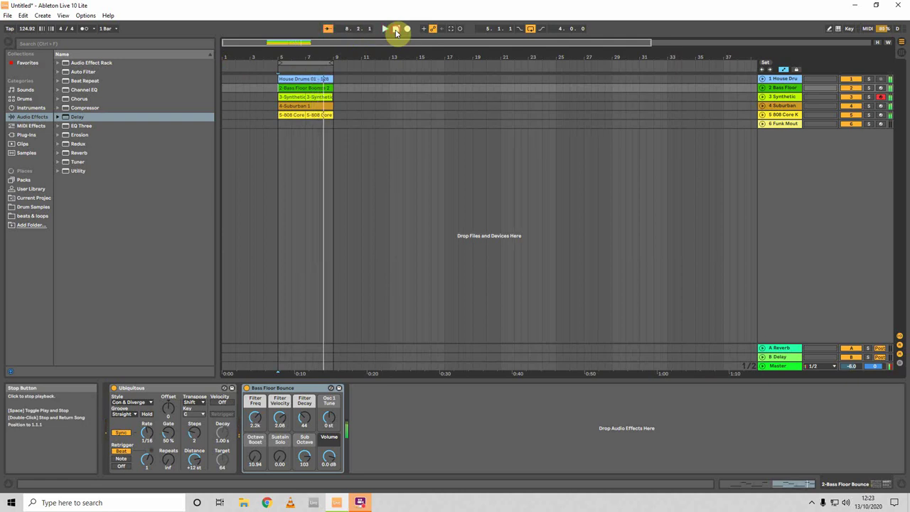
# - Put an Auto Filter on House Drums and, during playback, set cutoff 19.9 kHz and Q 3.87
pyautogui.click(396, 32)
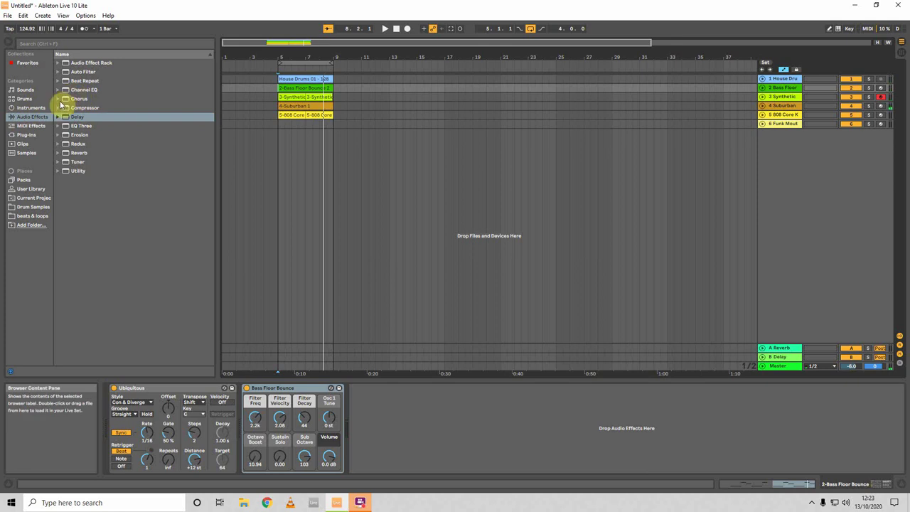
pyautogui.click(58, 72)
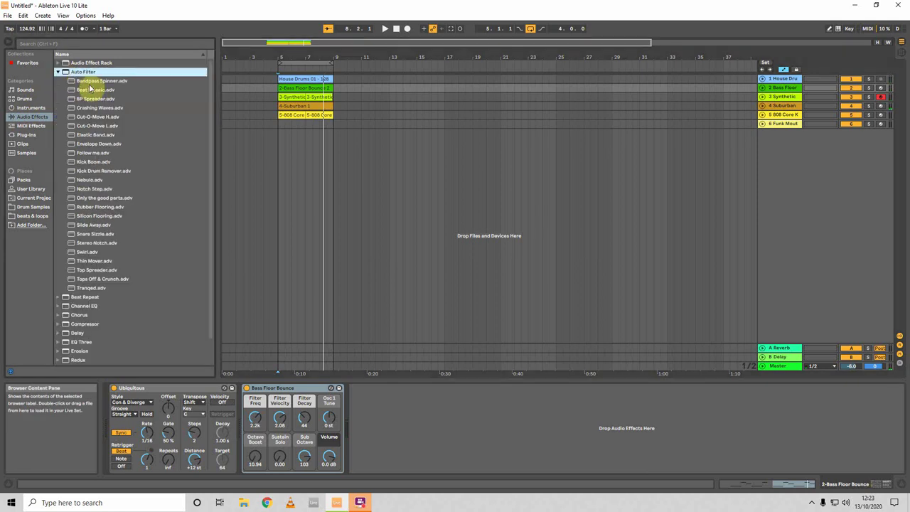
pyautogui.click(308, 81)
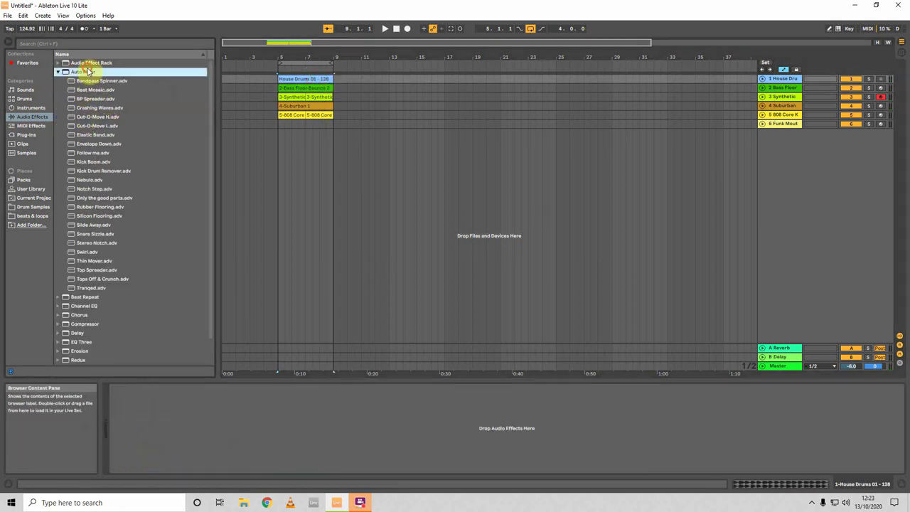
pyautogui.moveTo(88, 72); pyautogui.dragTo(321, 415)
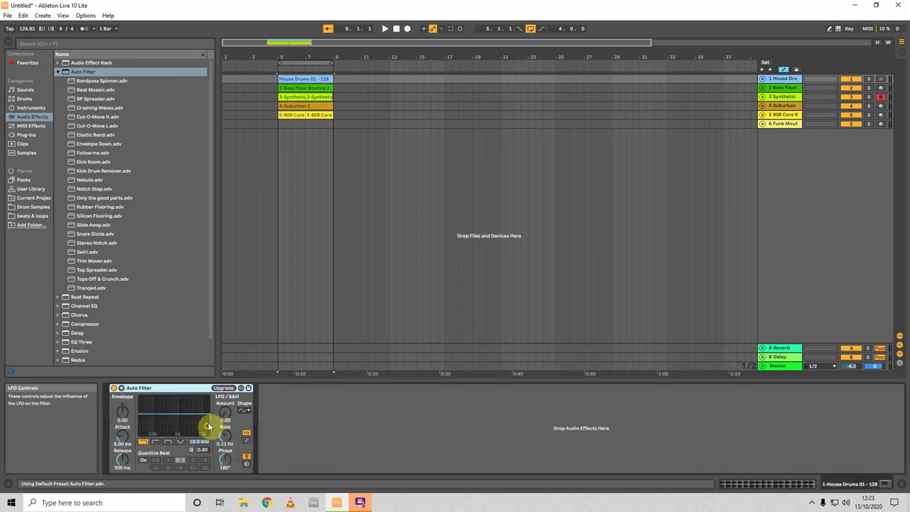
pyautogui.press('space')
pyautogui.moveTo(213, 422); pyautogui.dragTo(234, 422)
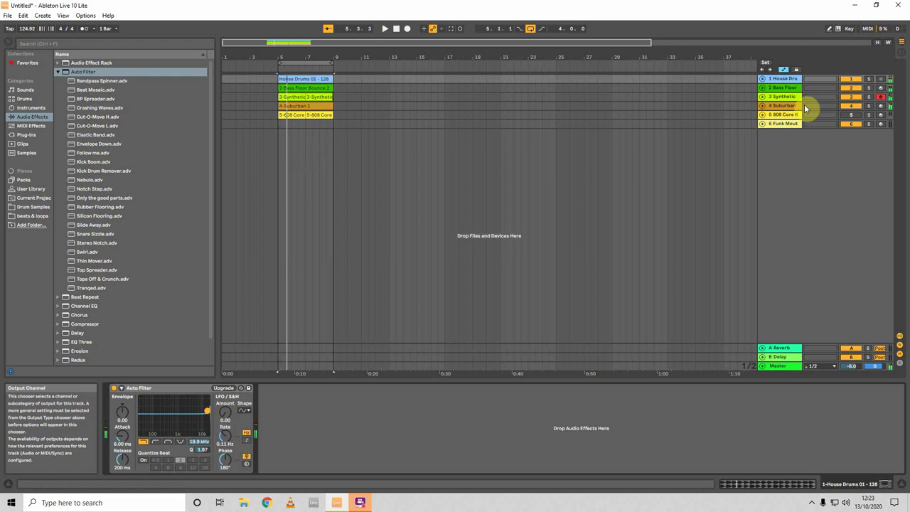